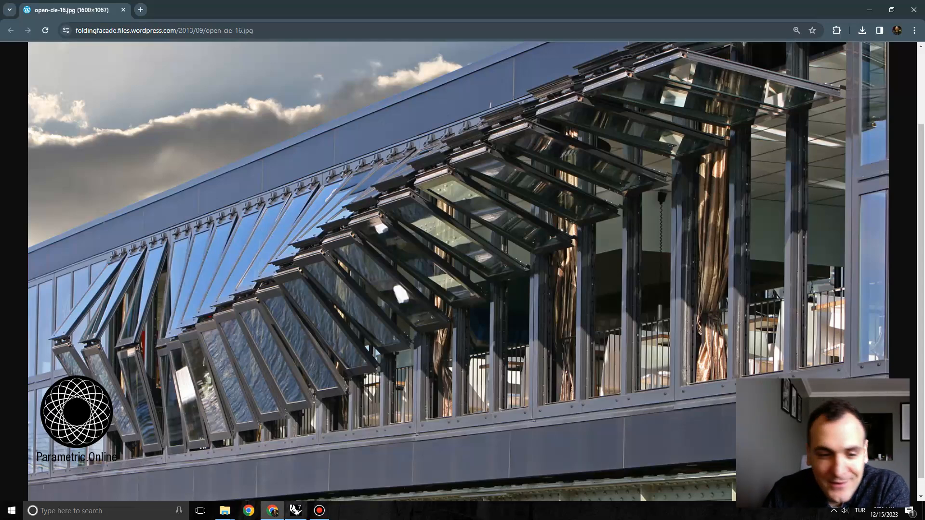
Compare the folding facade photo in the browser with the panel mechanism diagram in Rhino, checking the arc through B and B2
click(296, 510)
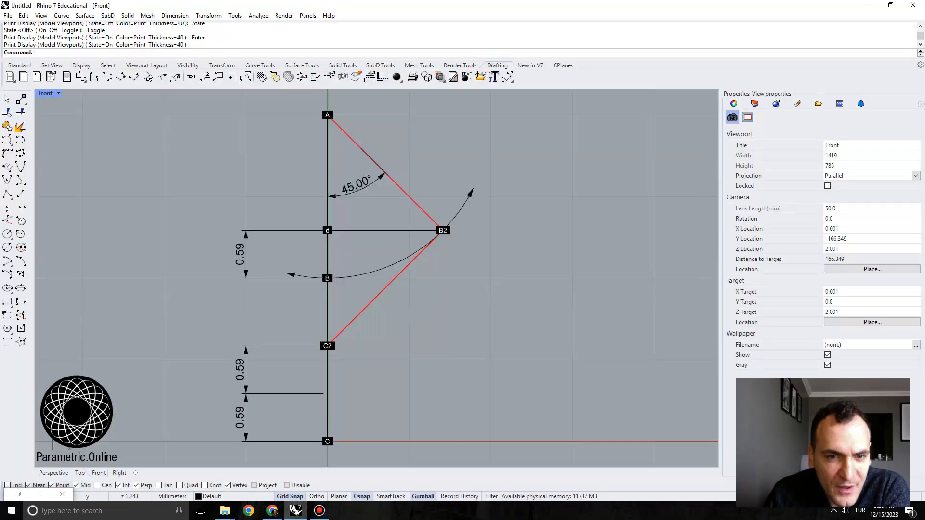
right_drag(414, 307, 431, 313)
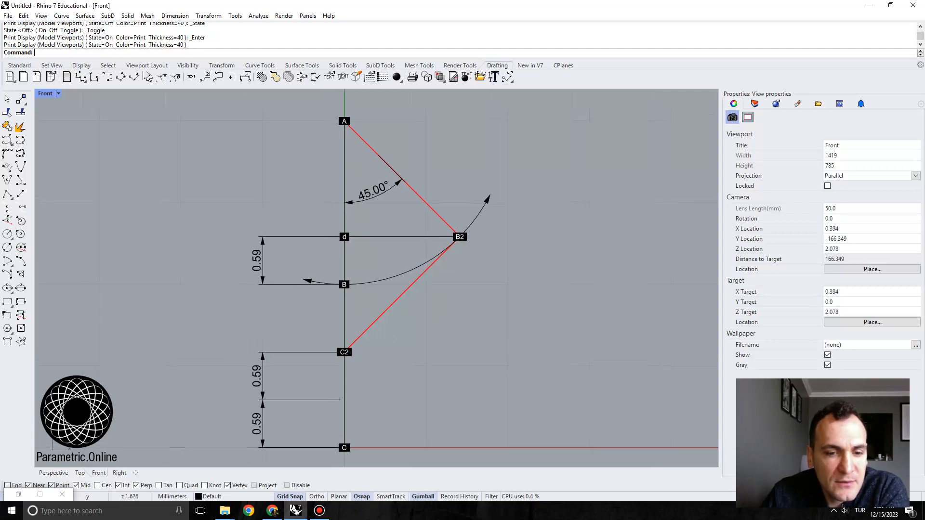
right_drag(427, 281, 406, 279)
scroll(406, 274, down, 2)
scroll(418, 277, up, 2)
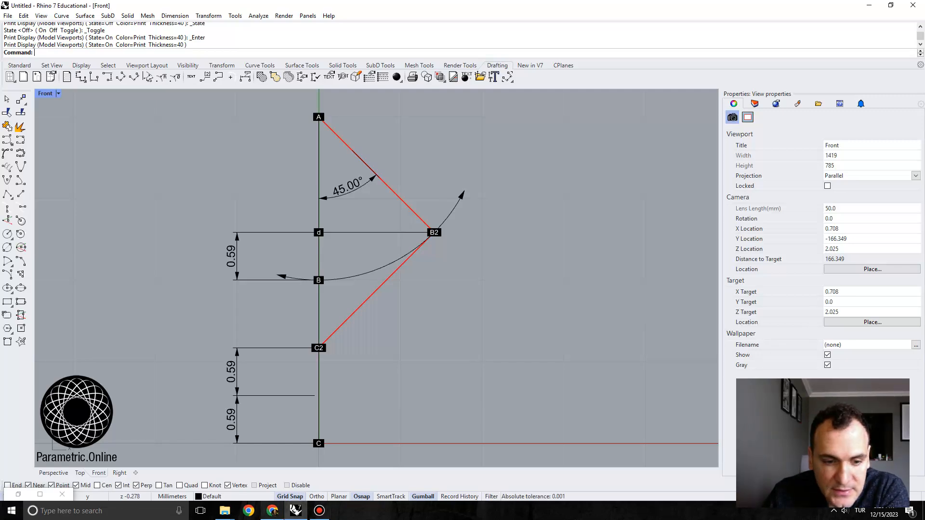
click(272, 510)
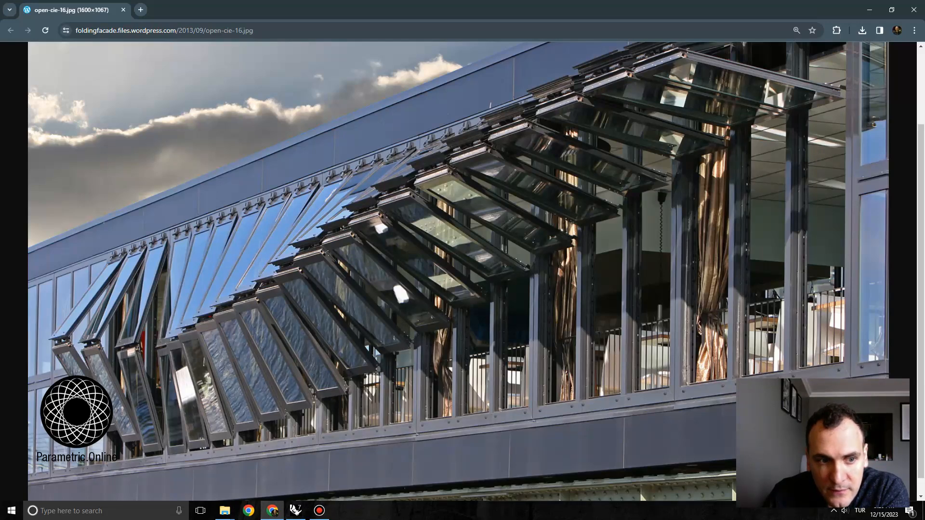
click(295, 511)
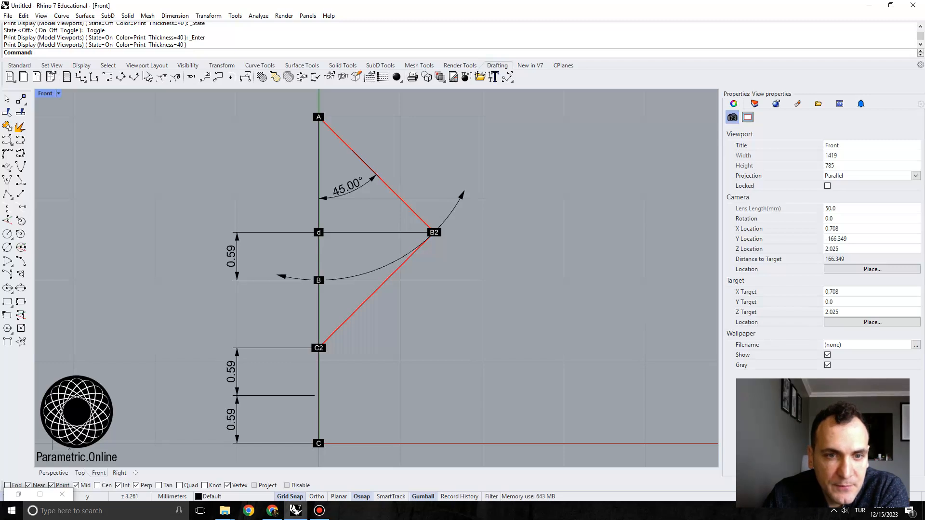
click(338, 280)
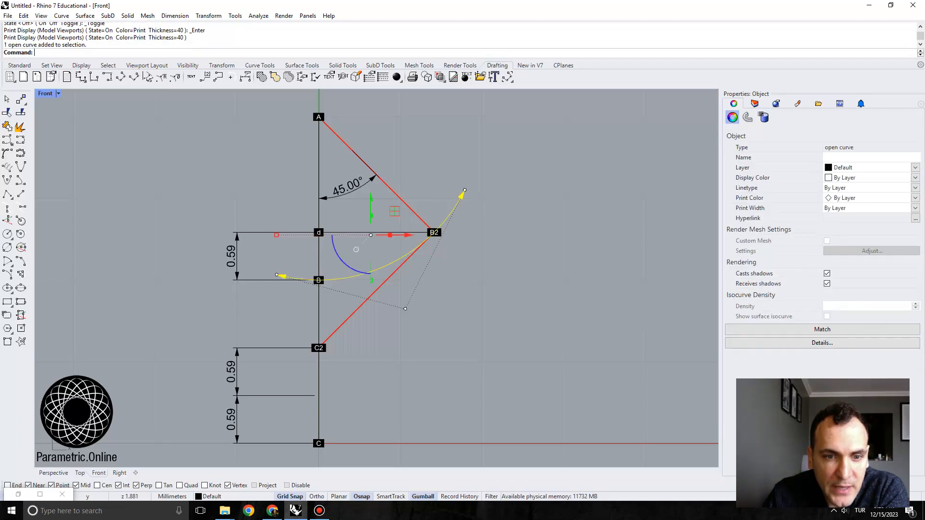
key(Escape)
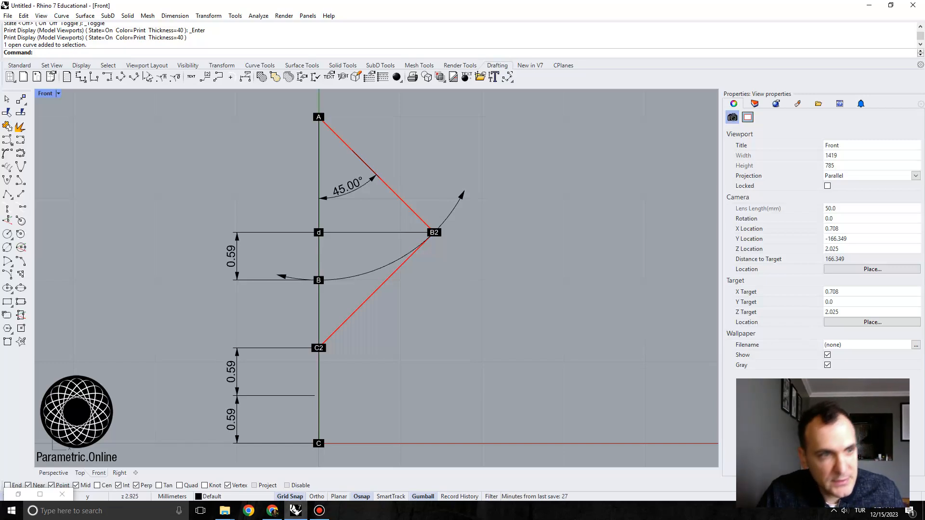
Turn off grid snap and draw a vertical line just beside the C–C2 segment, from C's level up to slightly below C2
click(19, 65)
click(7, 112)
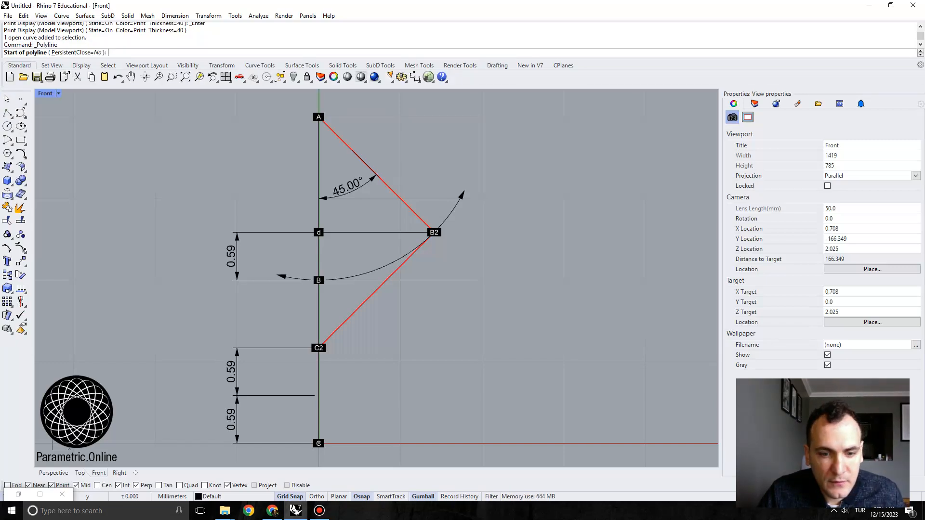
click(318, 443)
key(Escape)
click(290, 496)
key(Return)
click(332, 445)
shift+click(332, 368)
key(Return)
Add an arrowhead to the upper end of the vertical line beside C–C2
text(Arrowhead)
key(Return)
click(332, 375)
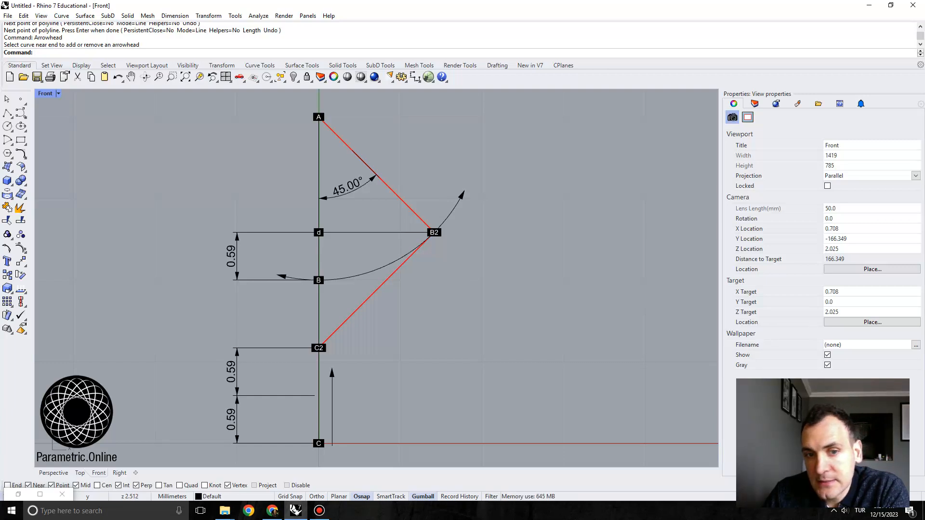
Examine the d–B2 line, the A–B2 panel, the d–B dimension and the B–C2 segment of the mechanism diagram
scroll(321, 239, up, 2)
scroll(322, 239, down, 2)
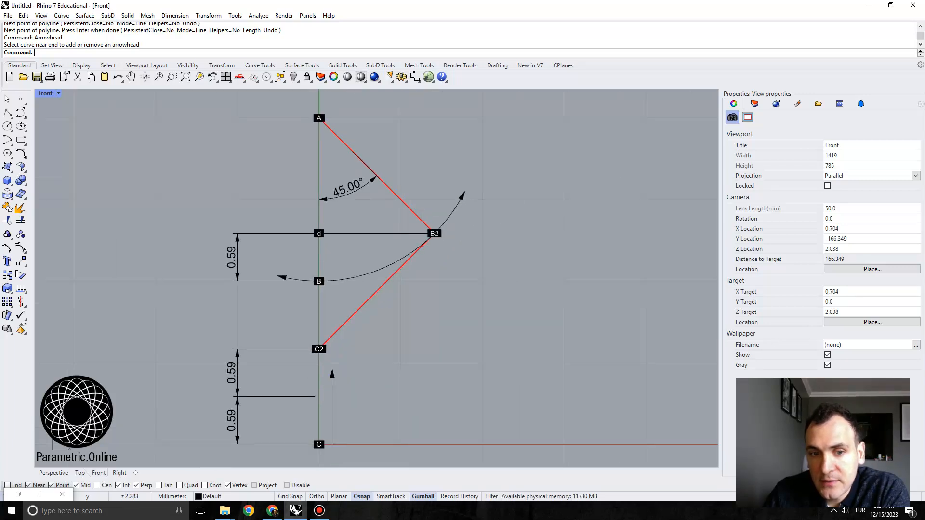
scroll(318, 233, down, 1)
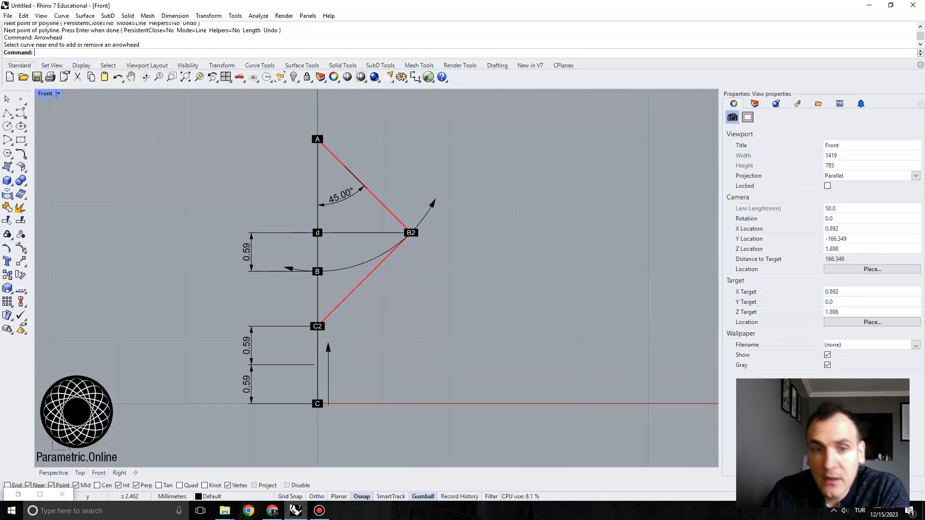
scroll(317, 234, up, 1)
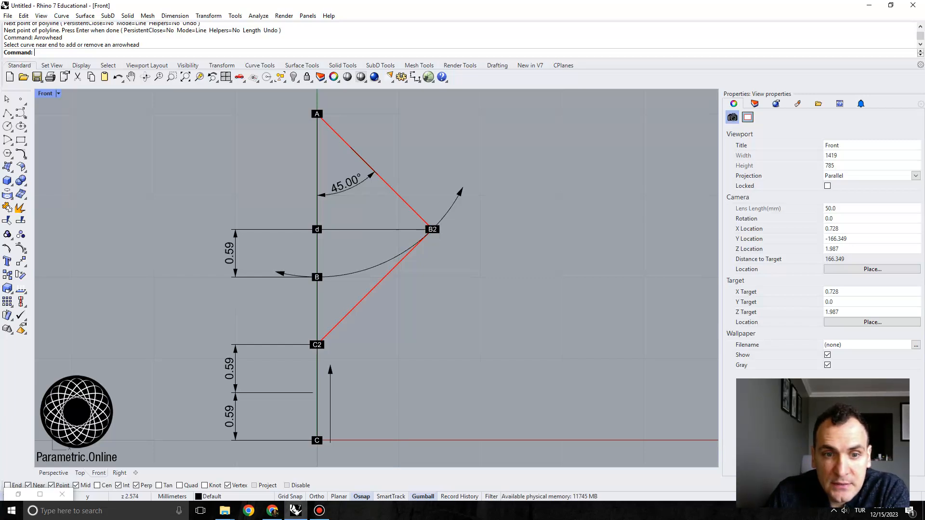
click(397, 230)
key(Escape)
scroll(379, 233, up, 2)
scroll(373, 231, down, 3)
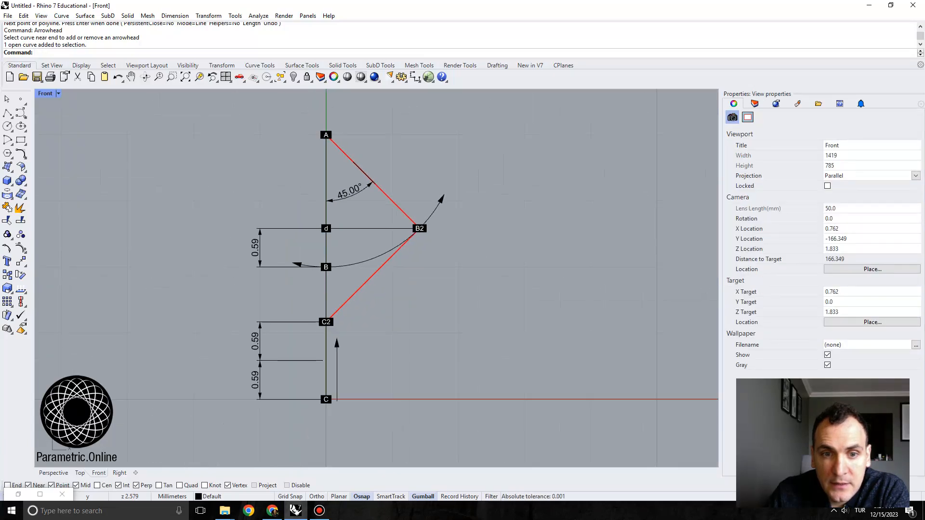
right_drag(374, 229, 374, 243)
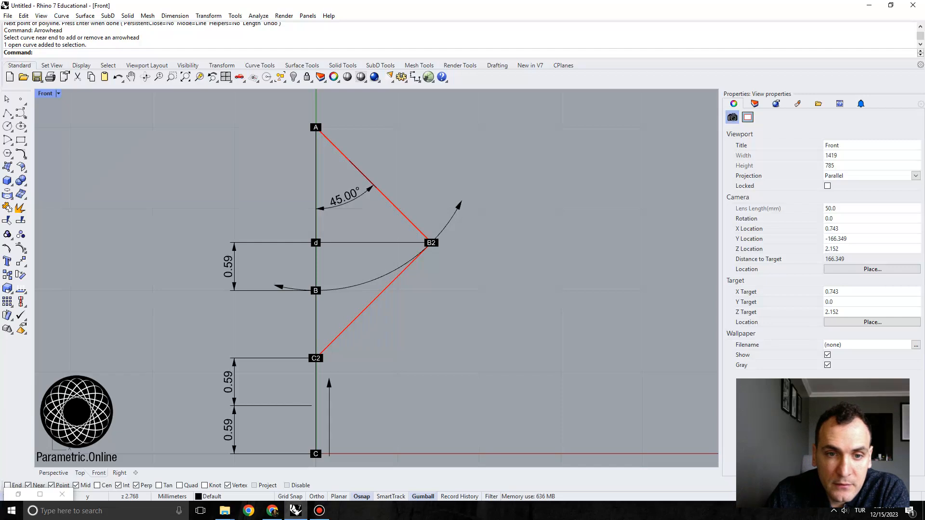
click(347, 158)
key(Escape)
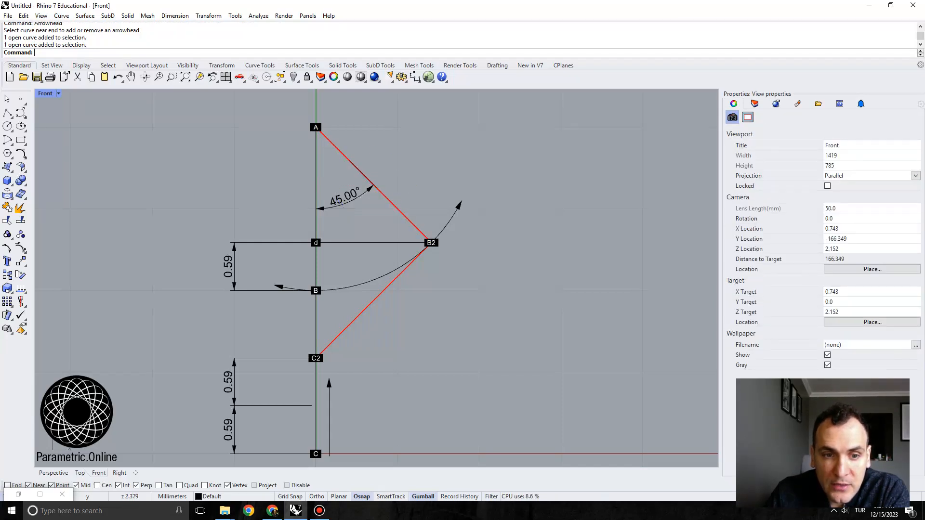
click(228, 266)
click(316, 327)
click(315, 329)
key(Escape)
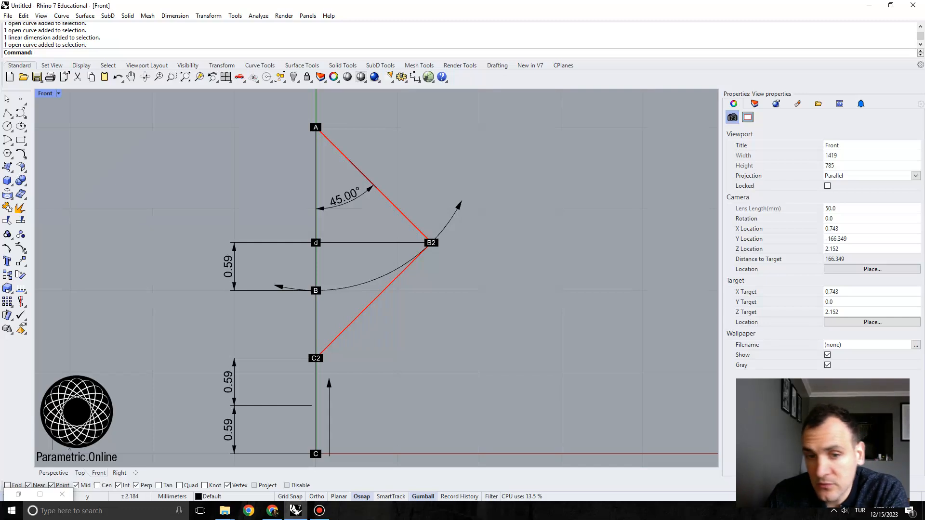
Move the entire diagram with its labels and dimensions along the X axis, away from the origin
scroll(356, 268, down, 4)
scroll(359, 268, up, 2)
mouse_move(359, 268)
right_down()
mouse_move(278, 292)
mouse_move(218, 281)
mouse_move(305, 276)
right_up()
scroll(264, 264, down, 4)
drag(125, 143, 374, 413)
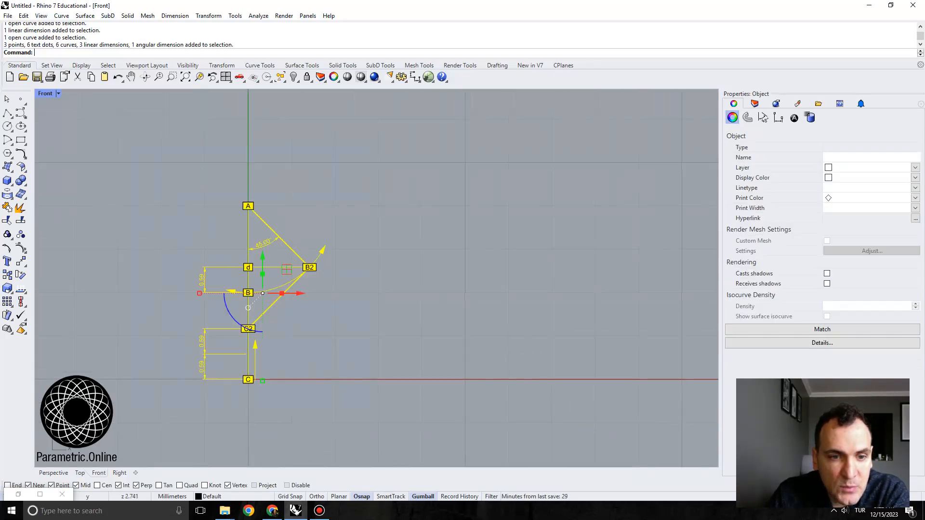
drag(298, 294, 451, 294)
click(474, 320)
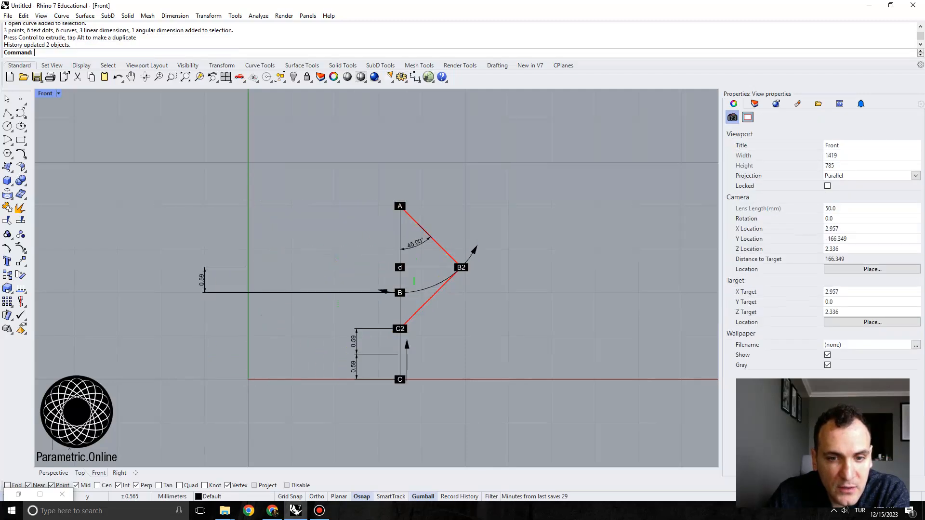
Try to bring the left-behind d–B dimension over to the moved diagram by shifting its control points
right_drag(475, 321, 496, 325)
drag(362, 346, 288, 279)
scroll(285, 253, up, 2)
key(F10)
drag(239, 247, 453, 275)
click(454, 275)
key(ctrl+z)
Delete the stretched d–B dimension and replace it by copying the C2 dimension from the C–C2 midpoint up to B
click(408, 306)
key(Delete)
click(418, 350)
text(Copy)
key(Return)
click(453, 382)
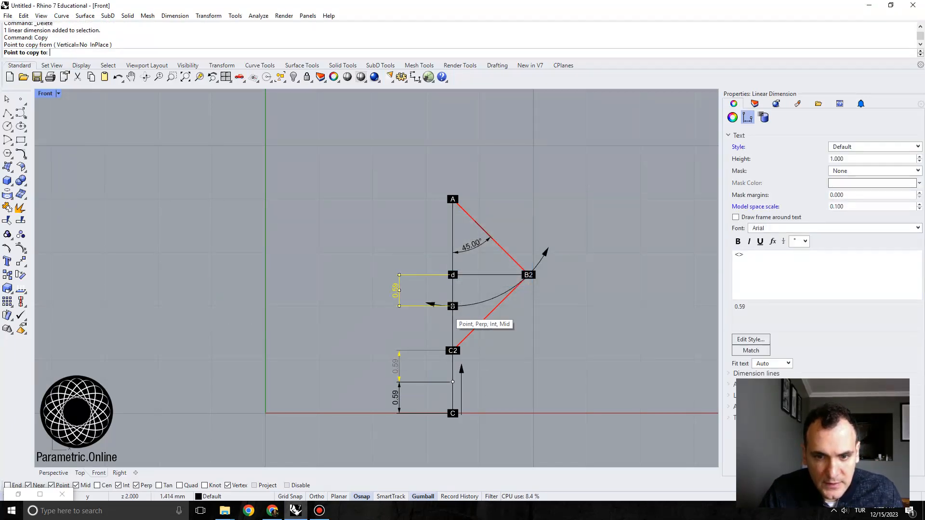
click(453, 307)
key(Return)
key(Escape)
scroll(346, 298, up, 3)
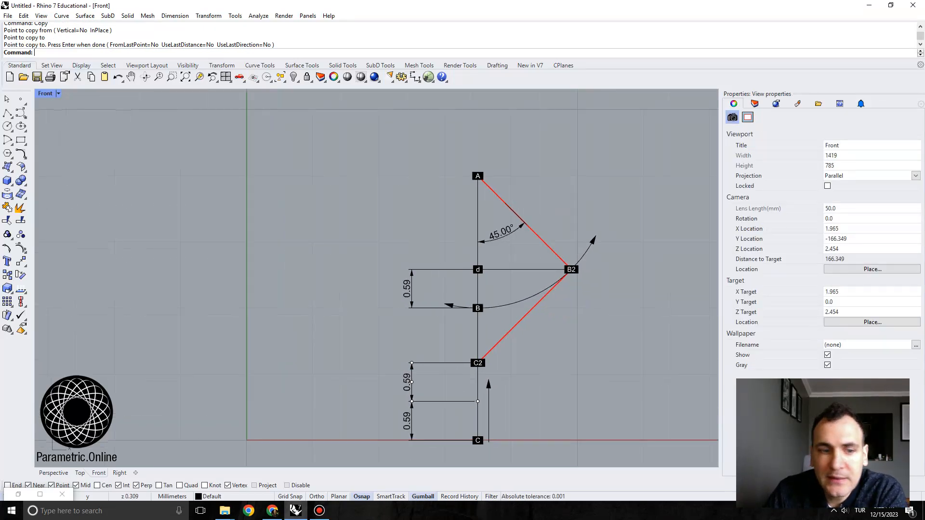
Restore the Grasshopper window, place it beside the diagram and add a Line SDL component to the canvas
click(18, 494)
drag(425, 120, 734, 120)
double_click(720, 279)
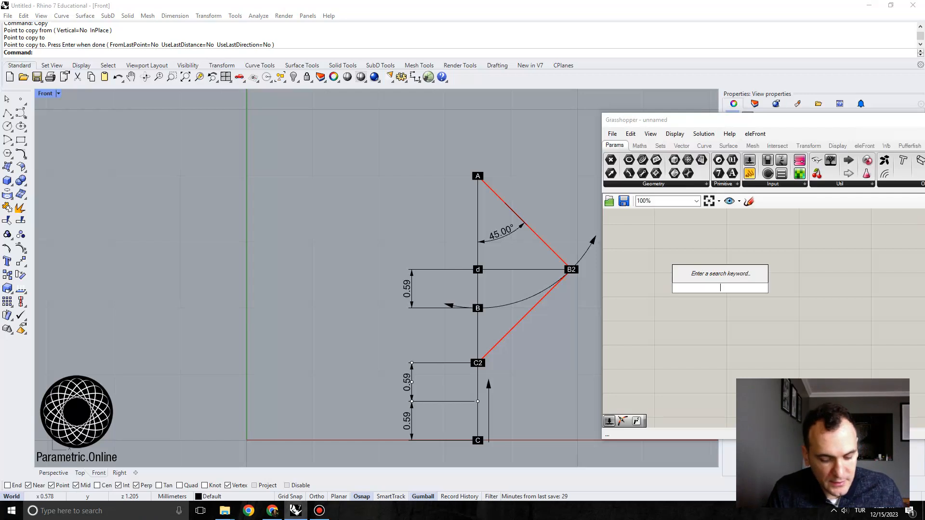
text(line sdk)
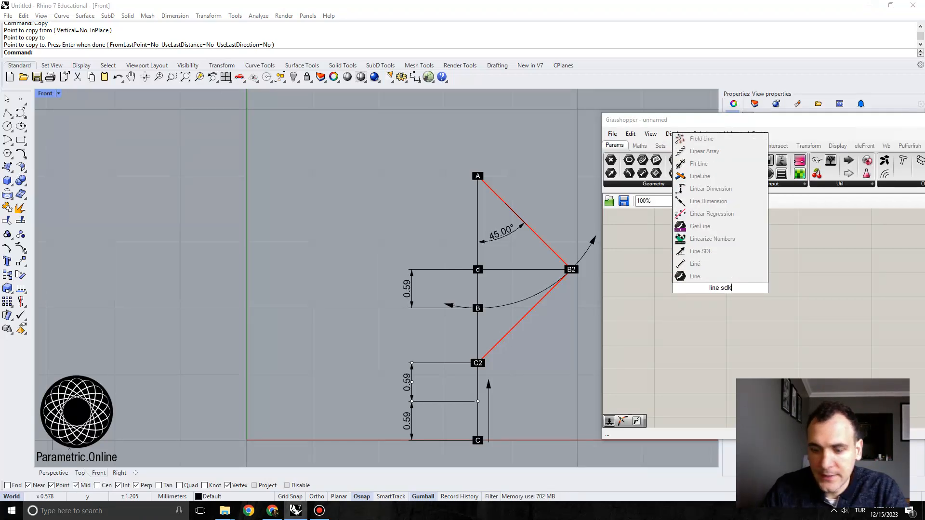
key(BackSpace)
text(l)
click(701, 276)
drag(714, 288, 764, 287)
Add a number slider set to 4 and connect it to the line's Length input
double_click(635, 270)
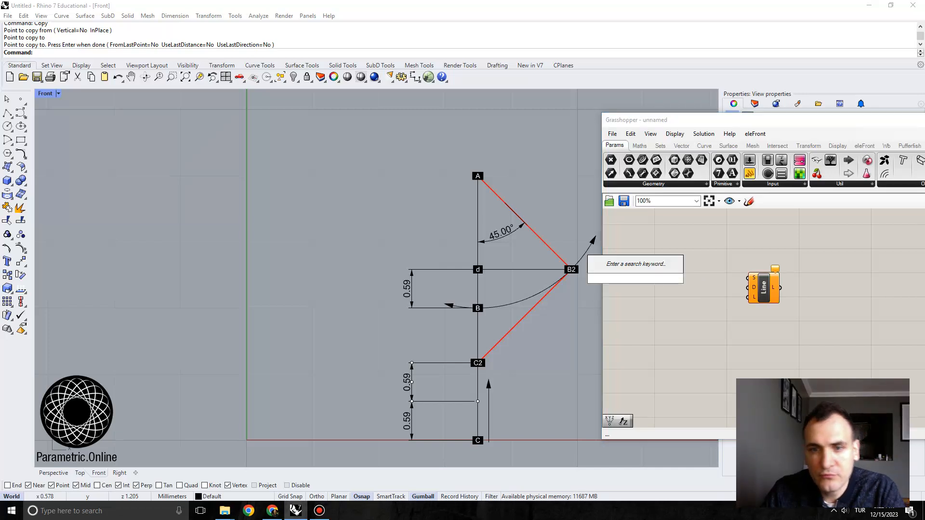
text(4)
key(Return)
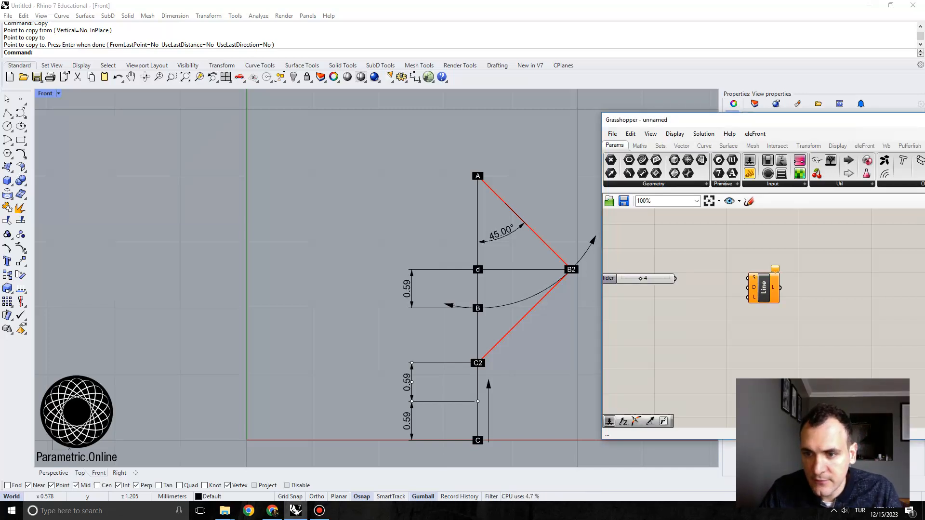
drag(607, 278, 637, 308)
drag(736, 308, 748, 288)
Add a Unit Z vector and connect it to the line's Direction input
double_click(636, 270)
text(z)
key(Return)
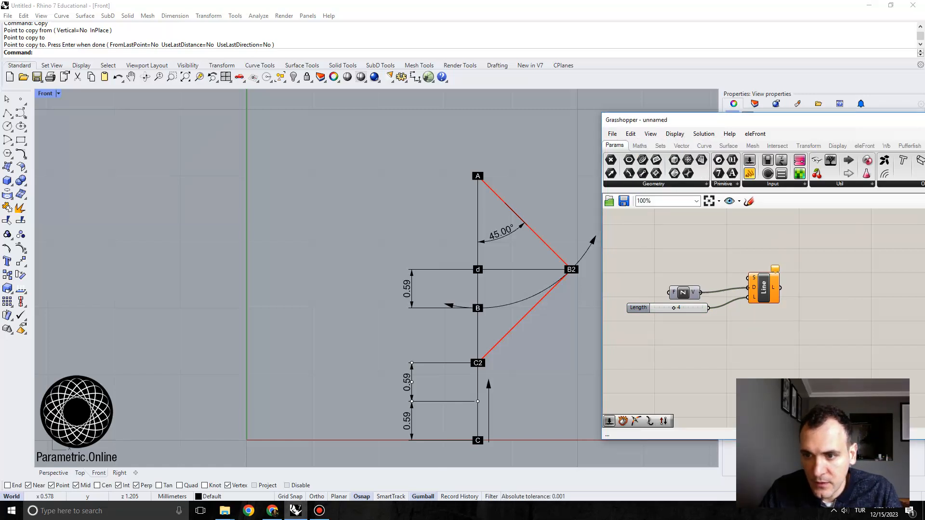
Add a Construct Point component, connect it to the line's Start input and tidy the component layout
double_click(692, 249)
text(xyz)
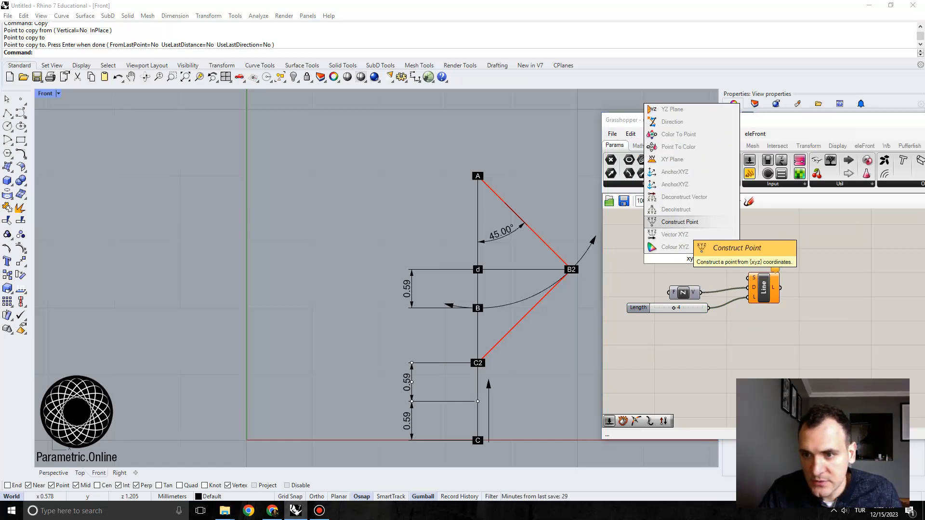
click(688, 221)
drag(709, 260, 689, 267)
drag(708, 267, 746, 281)
click(763, 288)
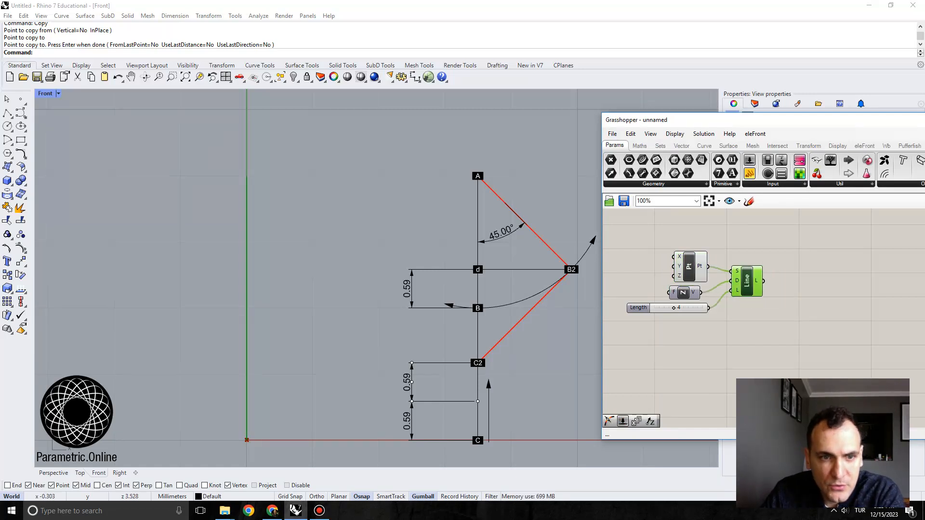
drag(683, 293, 690, 290)
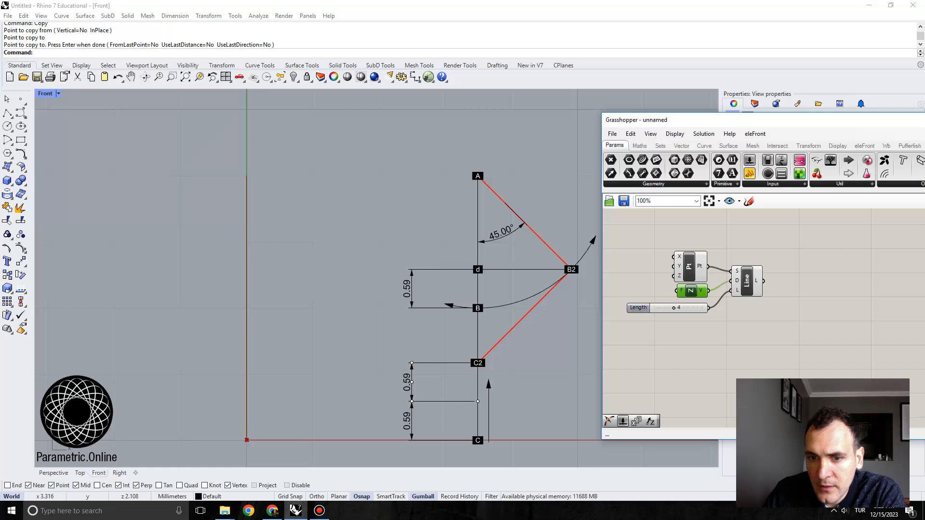
Add a Point On Curve component at 0.500 and feed it with the line output
right_drag(807, 283, 766, 281)
double_click(773, 281)
text(poi)
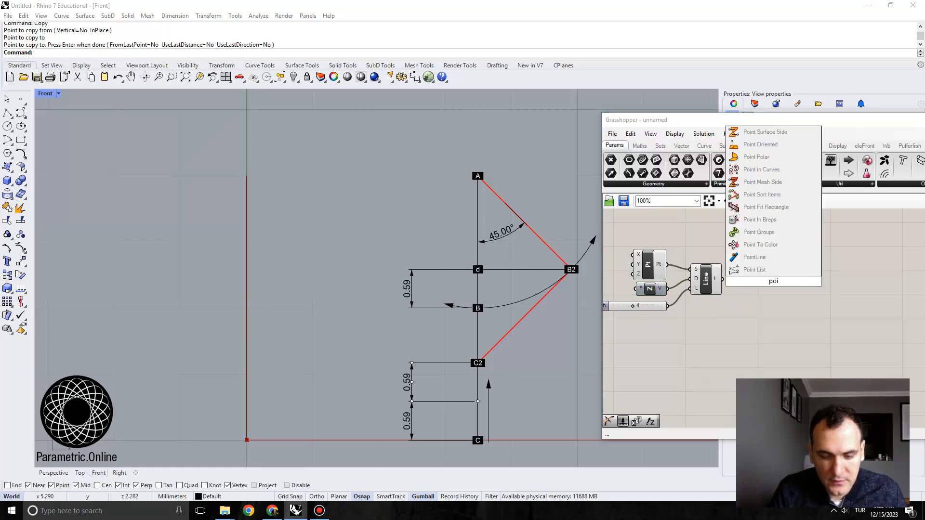
text(nt on curve)
key(Return)
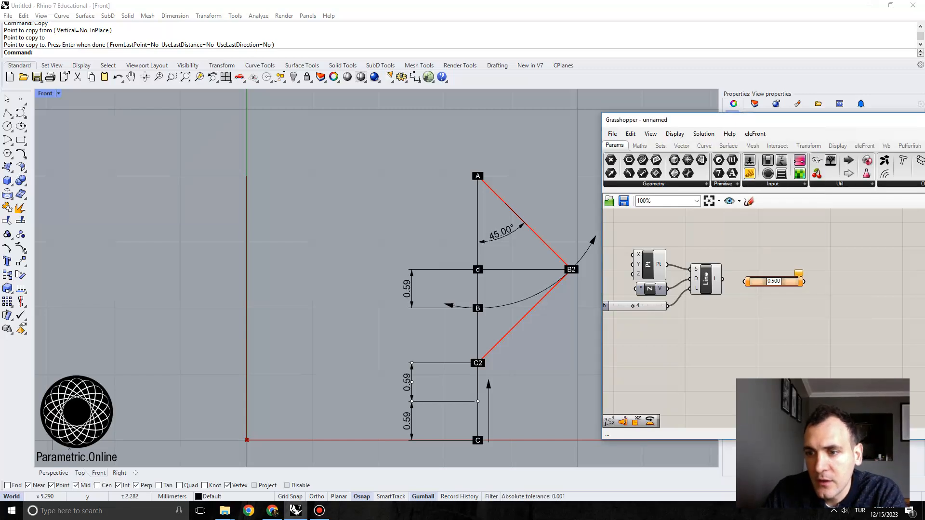
mouse_move(722, 279)
mouse_down()
mouse_move(745, 281)
mouse_move(737, 280)
mouse_up()
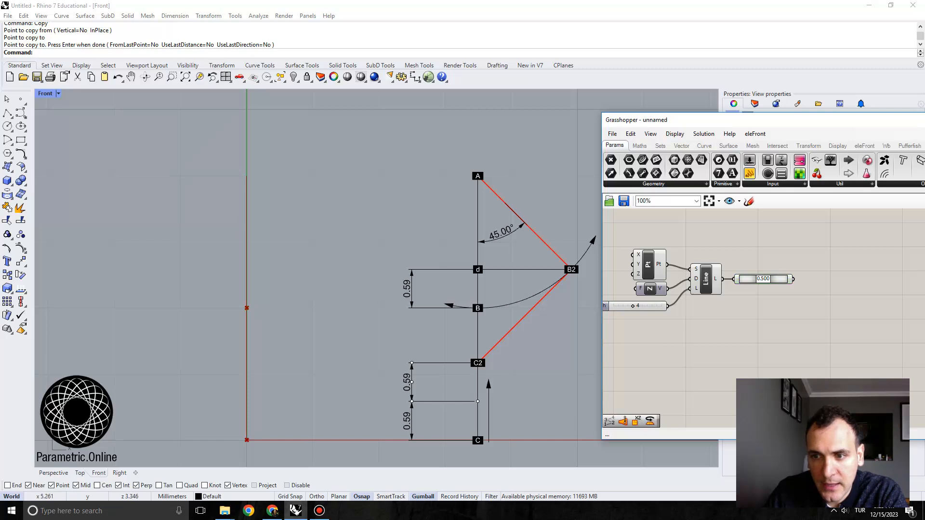
Add an End Points component and connect the line output to its curve input
double_click(743, 235)
text(end po)
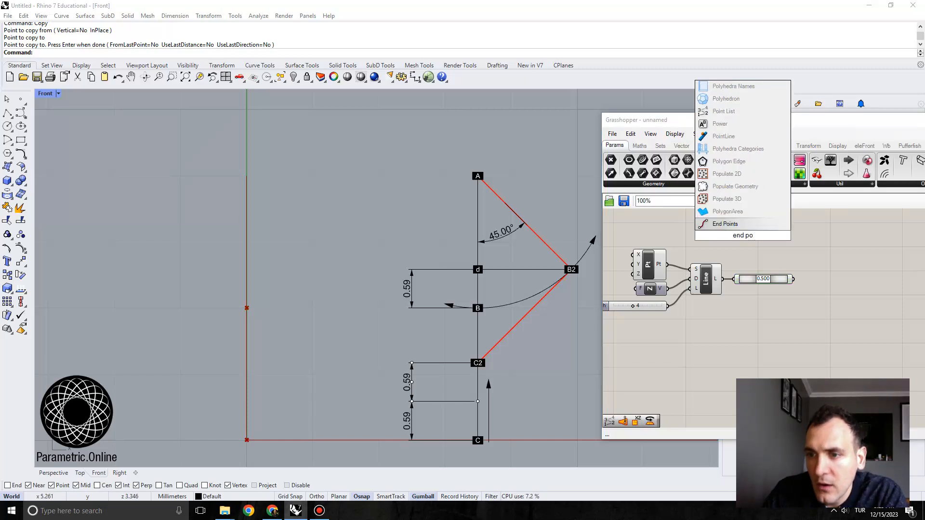
key(Return)
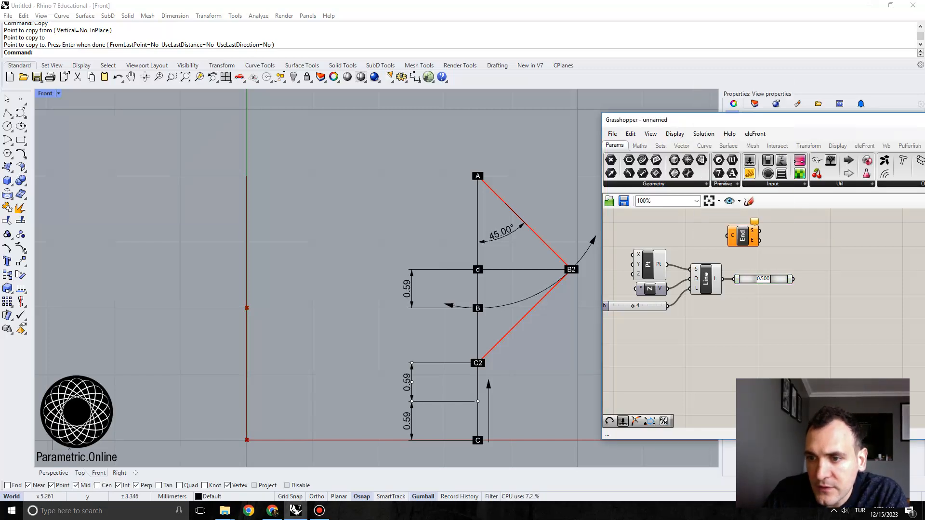
drag(721, 278, 763, 250)
double_click(832, 244)
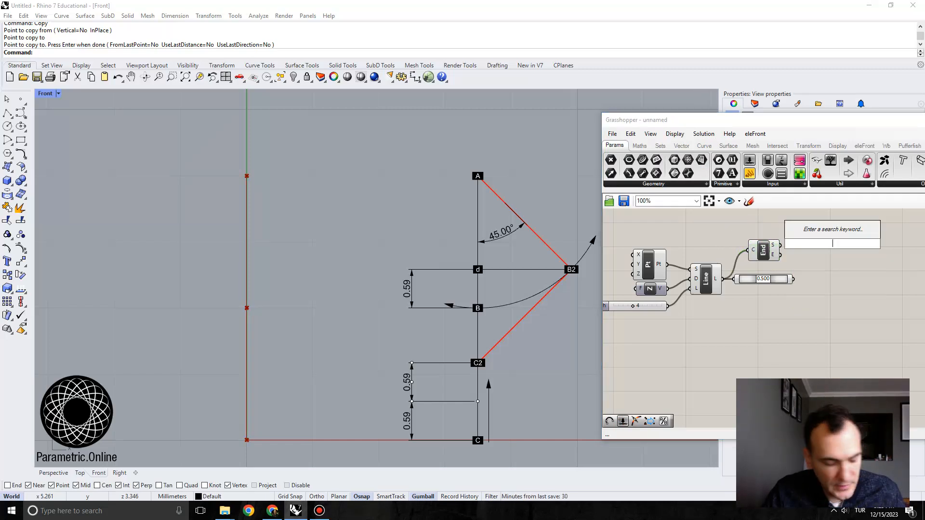
key(Escape)
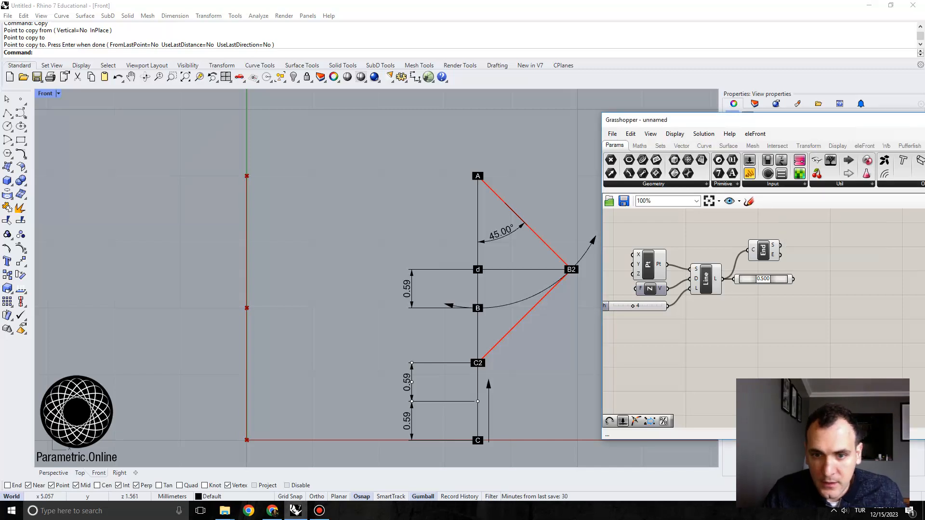
Add a Circle component to the canvas and place it beyond the End Points component
click(547, 289)
right_drag(536, 364, 468, 363)
key(Escape)
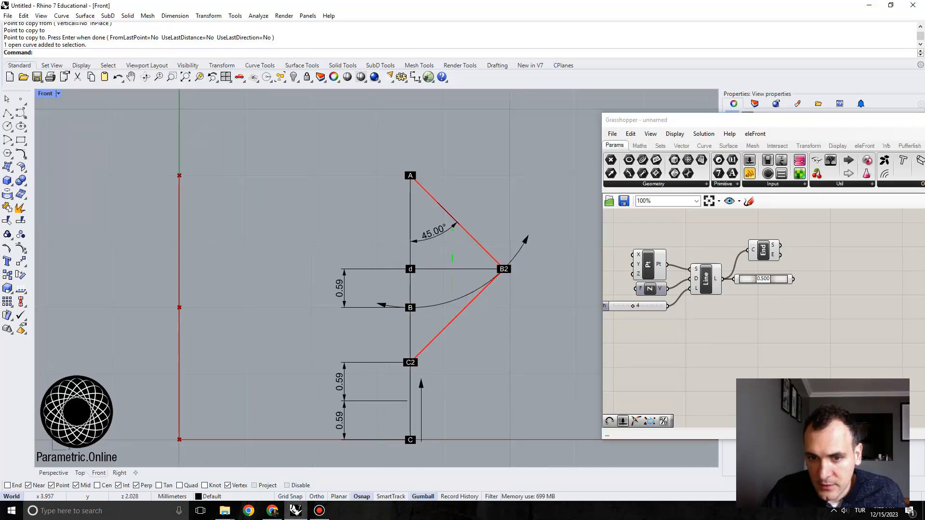
double_click(825, 272)
text(ci)
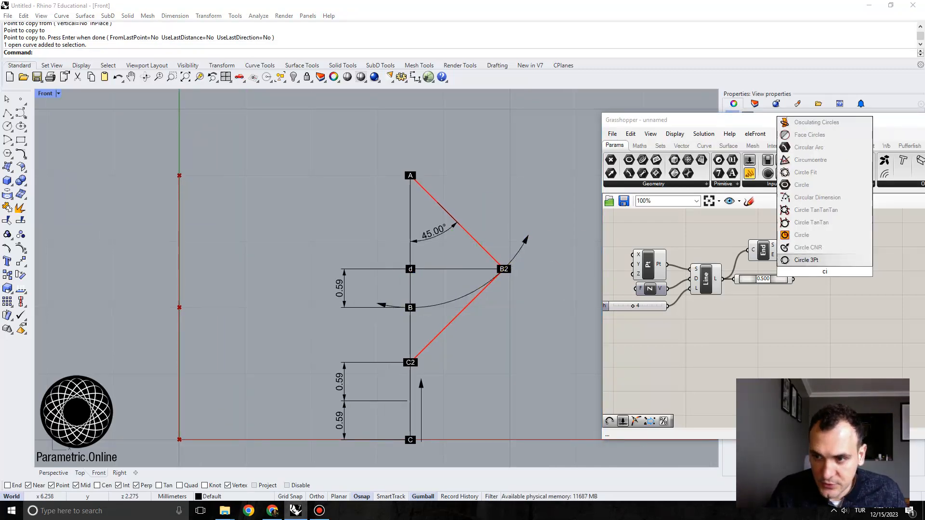
text(rcle)
click(821, 248)
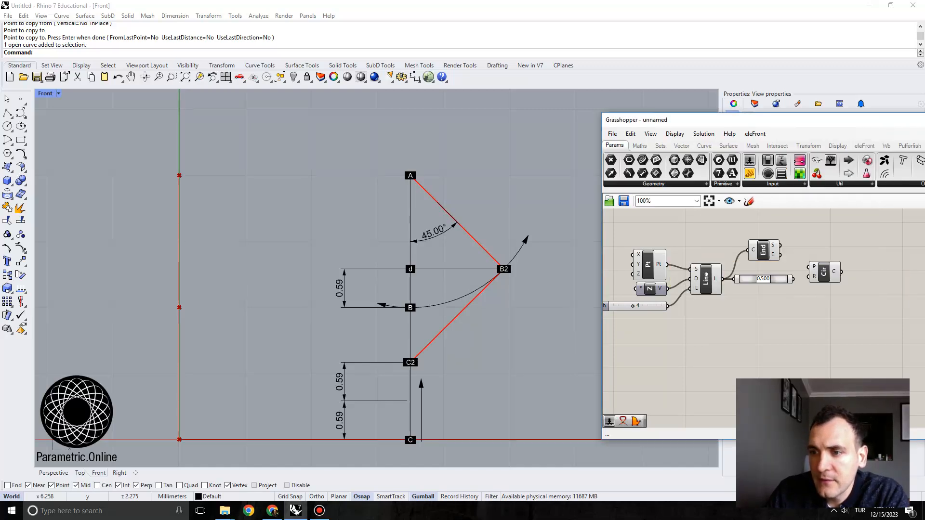
drag(824, 272, 861, 266)
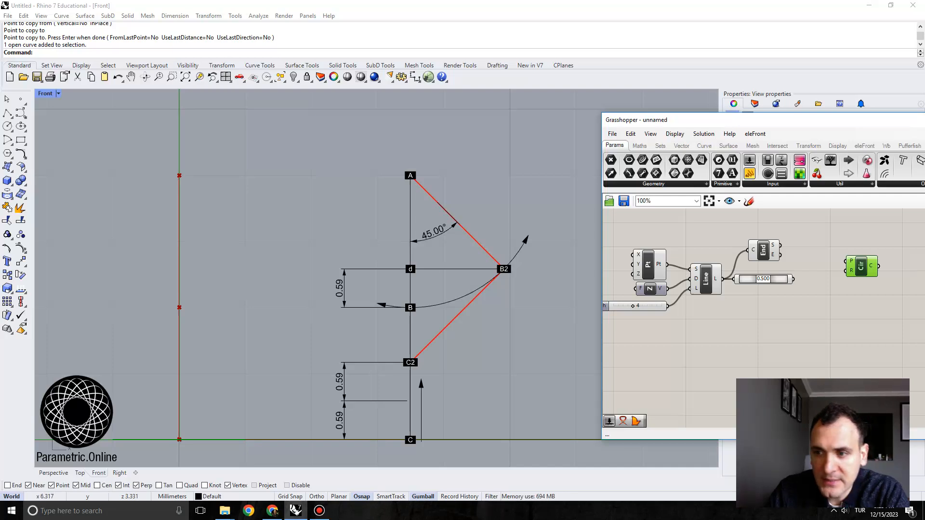
Add an XZ Plane component with the line's end point as its origin and connect it to the circle's plane input
double_click(812, 258)
text(xz)
key(Return)
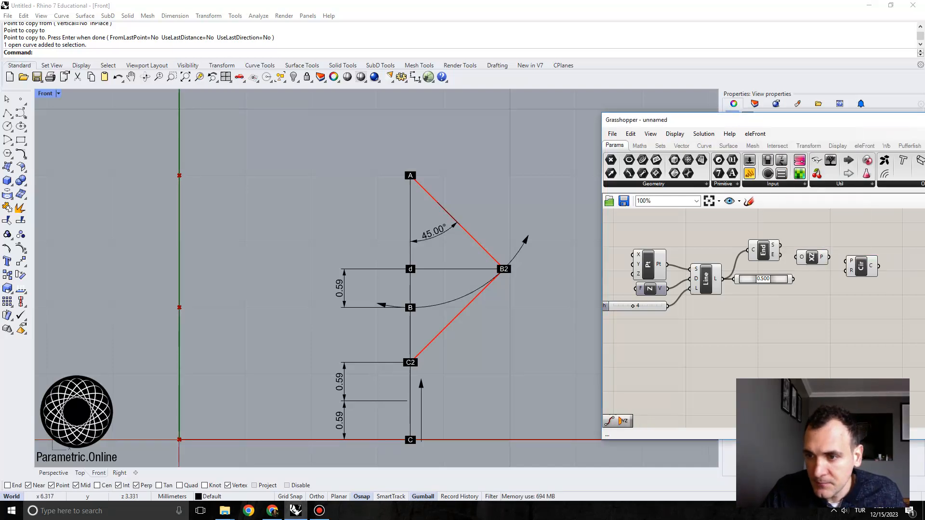
drag(829, 257, 845, 261)
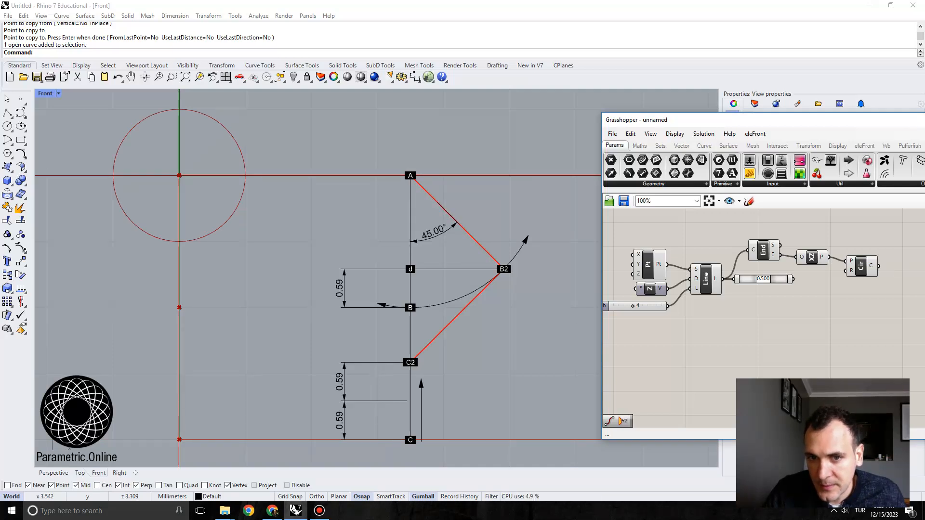
right_drag(790, 327, 768, 323)
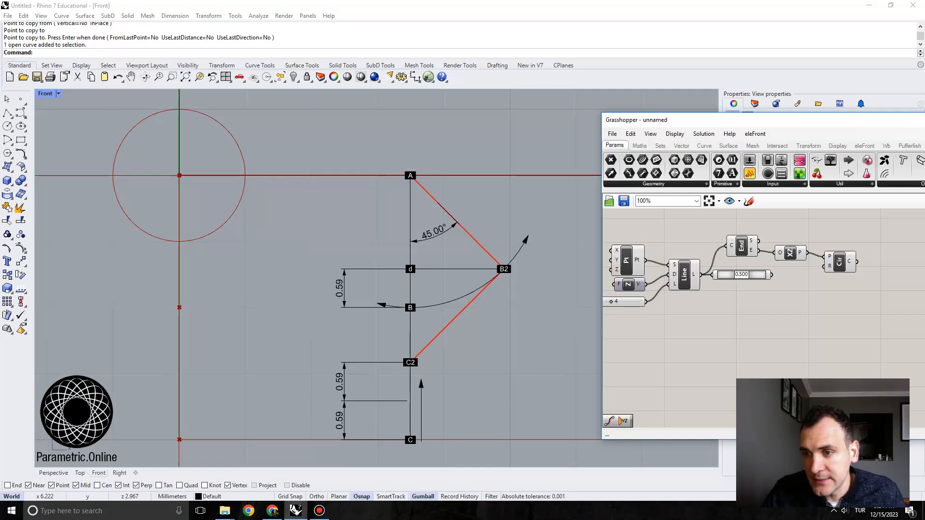
Add a Distance component between the line's end point and its 0.500 curve point, and use it as the circle's radius
mouse_move(768, 323)
right_down()
mouse_move(809, 332)
mouse_move(757, 335)
right_up()
double_click(764, 315)
text(d)
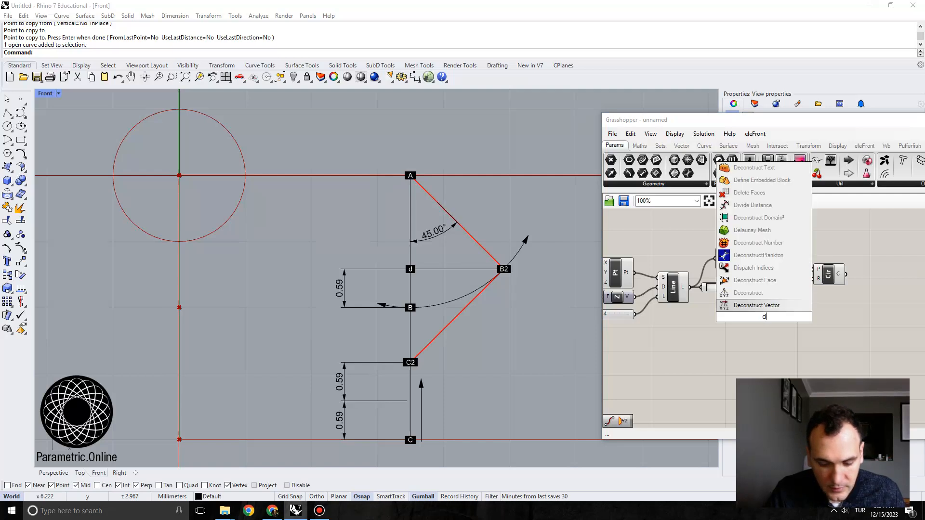
text(istance)
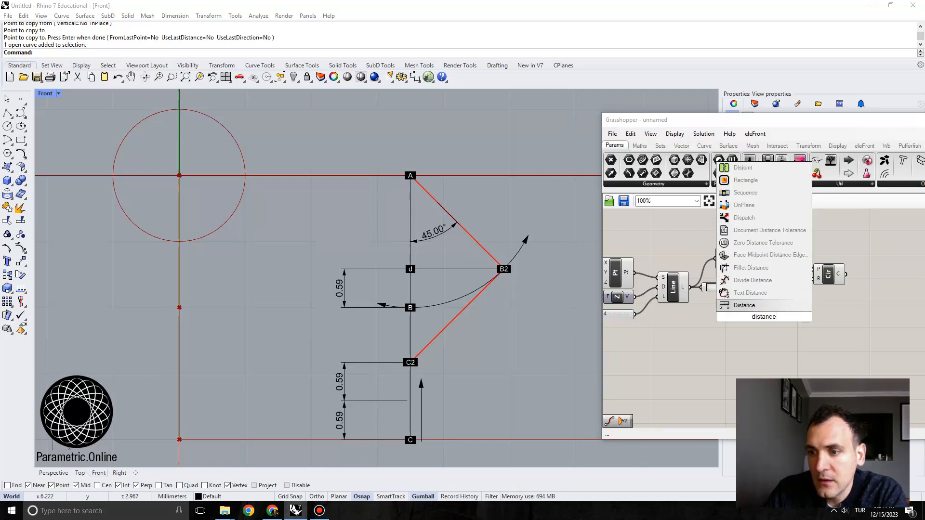
key(Return)
mouse_move(763, 317)
mouse_down()
mouse_move(790, 306)
mouse_move(776, 311)
mouse_up()
drag(747, 262, 786, 282)
drag(780, 264, 787, 263)
click(828, 274)
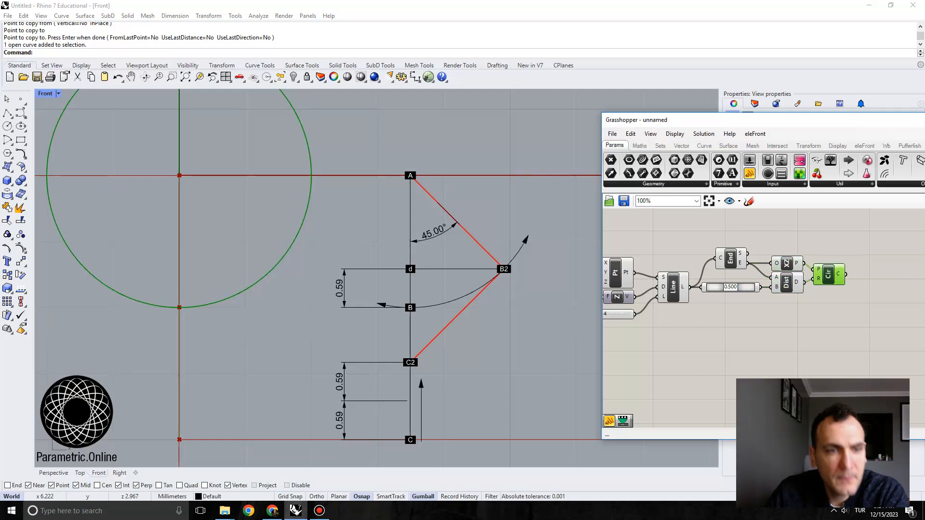
right_drag(195, 211, 216, 238)
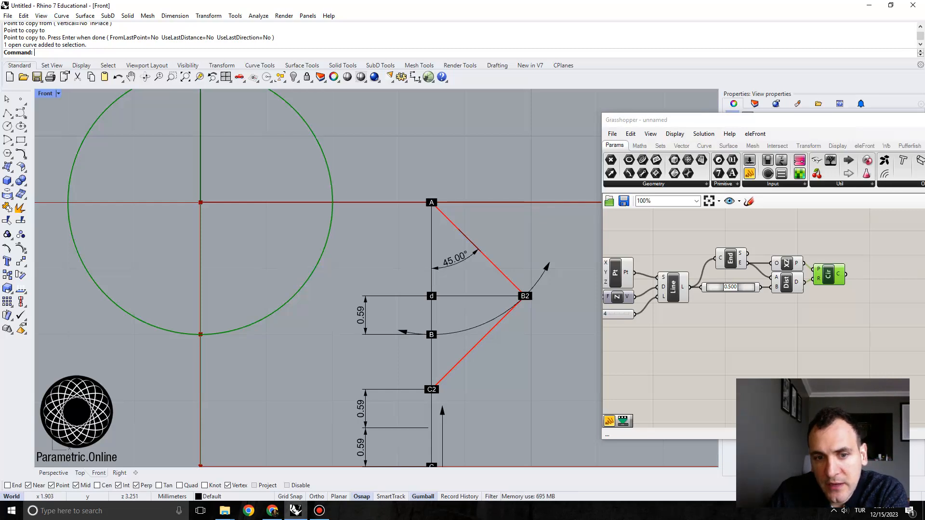
click(733, 333)
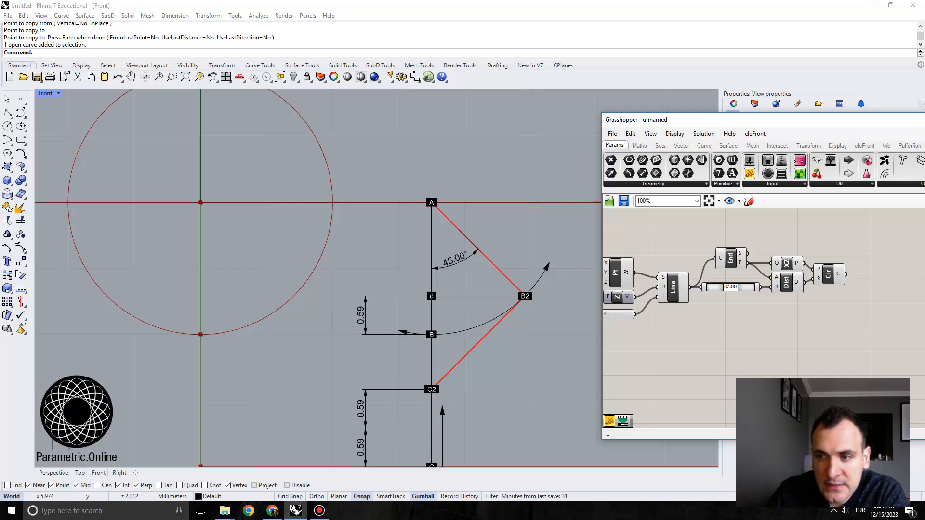
Add a Rotate component with the 0.500 curve point as geometry and the XZ plane as its rotation plane
right_drag(794, 323, 735, 311)
double_click(735, 311)
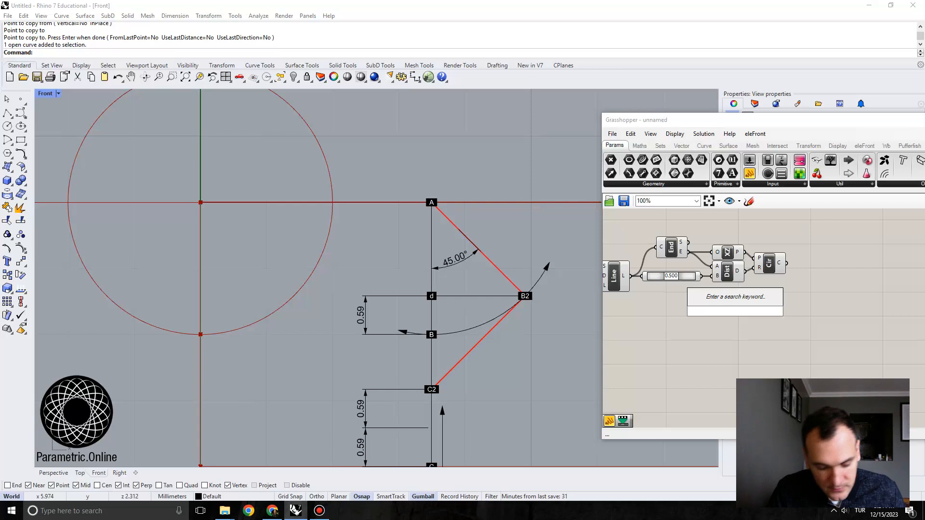
text(rotate)
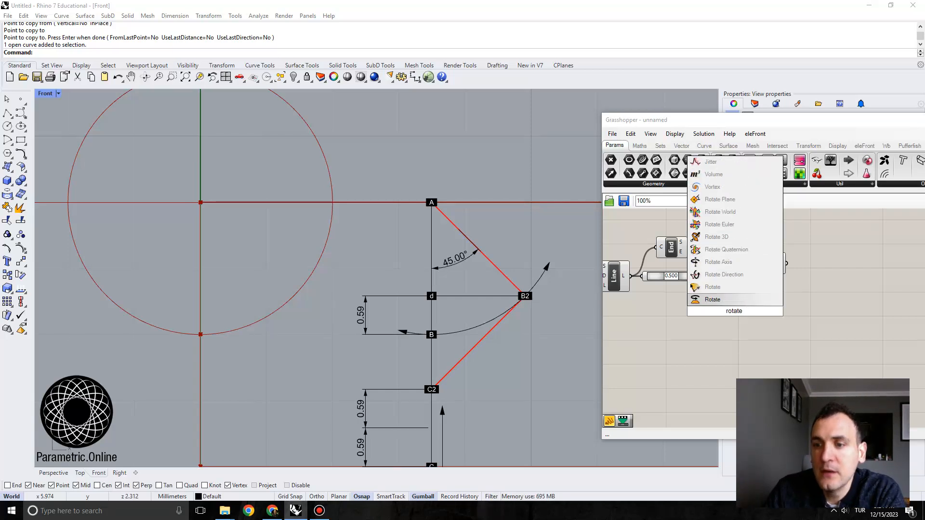
click(740, 301)
drag(736, 311, 775, 319)
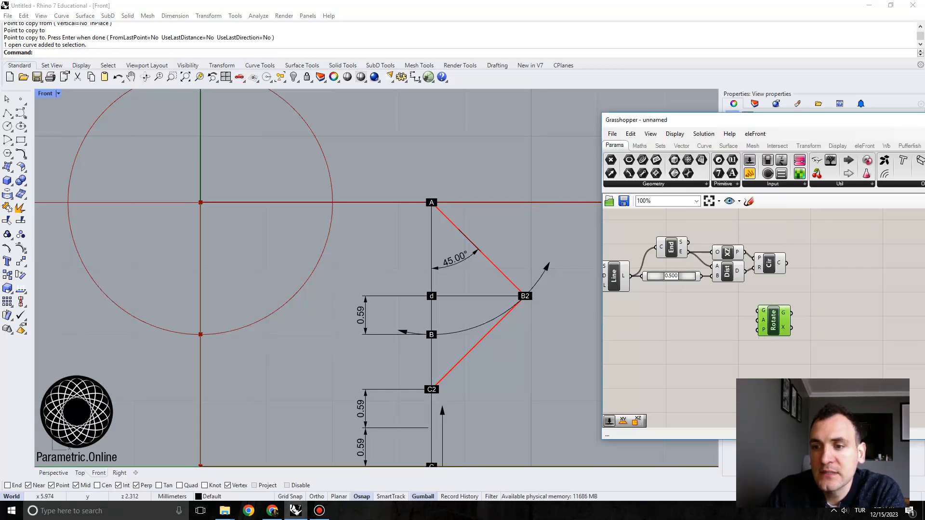
drag(701, 276, 760, 311)
right_drag(752, 318, 767, 320)
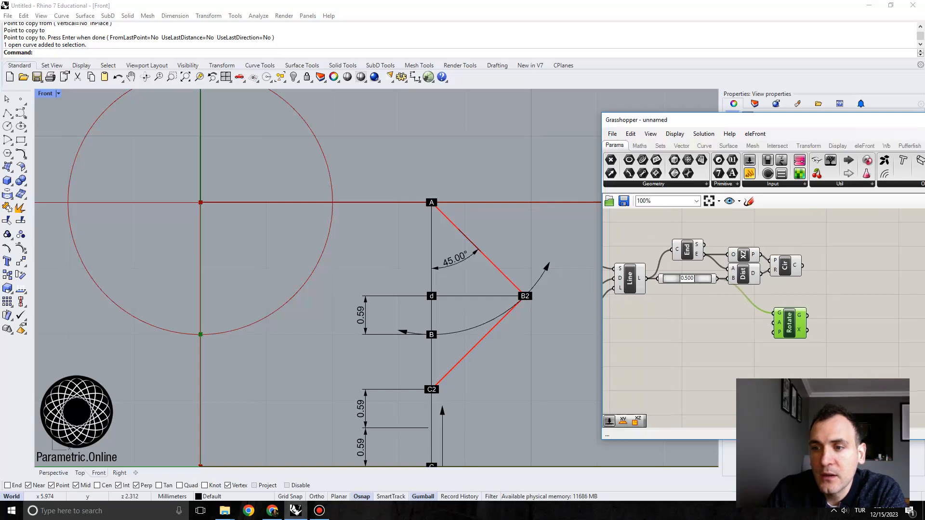
drag(761, 254, 829, 315)
Add a number slider set to 45 and position it before the Rotate component
double_click(756, 321)
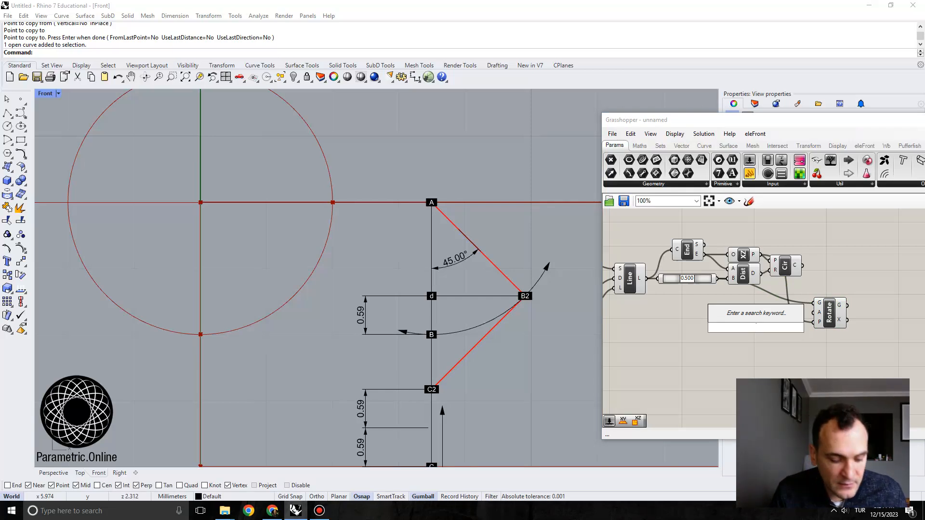
text(45)
key(Return)
drag(728, 327, 669, 323)
Add a Radians component, feed it from the 45 slider and connect its output to Rotate's angle input
double_click(759, 322)
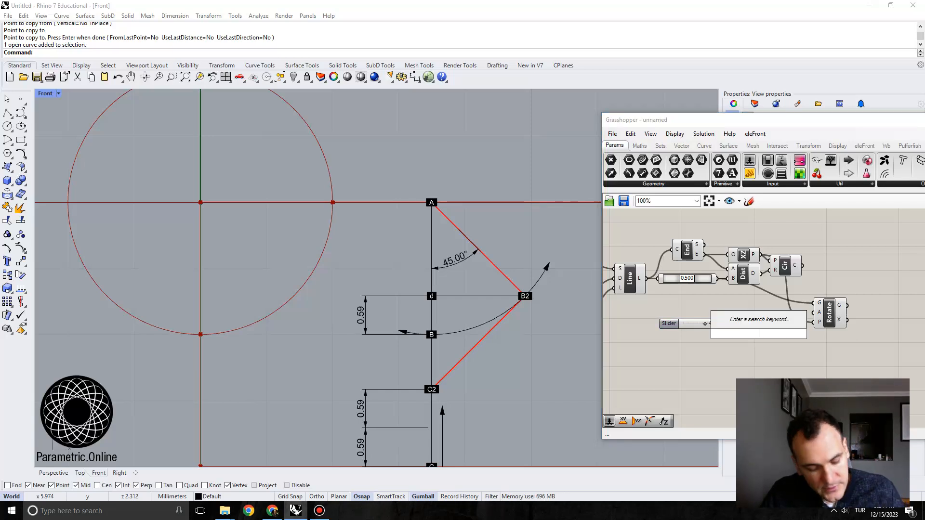
text(rad)
key(Return)
drag(669, 324, 653, 337)
drag(726, 337, 742, 333)
drag(654, 337, 656, 333)
drag(776, 334, 813, 313)
click(829, 313)
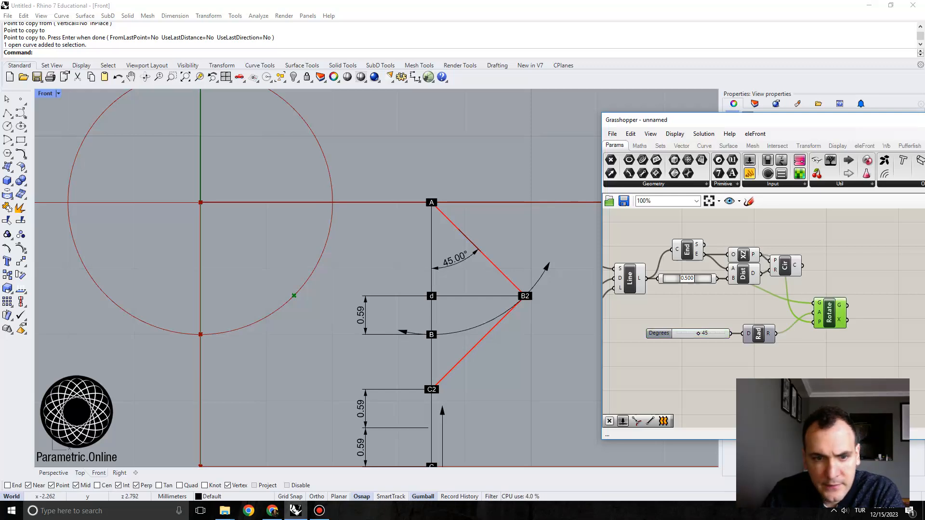
Add a two-point Line component connecting the vertical line's end point with the rotated point
right_drag(296, 300, 304, 300)
right_drag(759, 362, 700, 349)
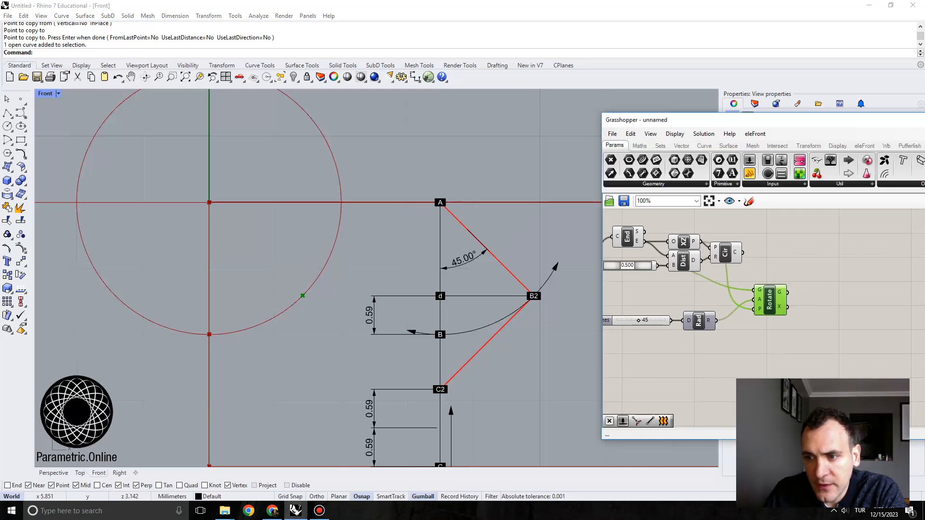
double_click(747, 247)
text(line)
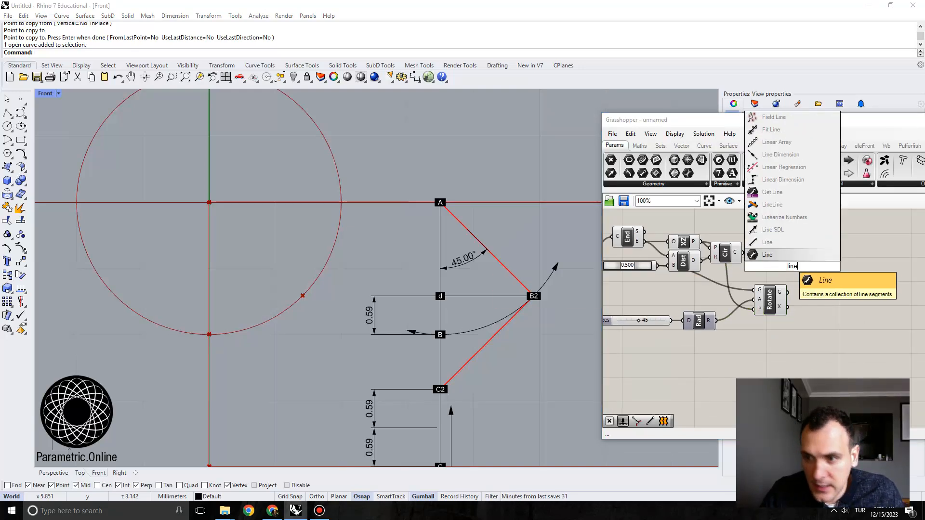
click(777, 242)
drag(794, 267, 828, 271)
right_drag(790, 236, 832, 248)
mouse_move(686, 252)
mouse_down()
mouse_move(856, 277)
mouse_move(856, 287)
mouse_up()
drag(871, 282, 874, 285)
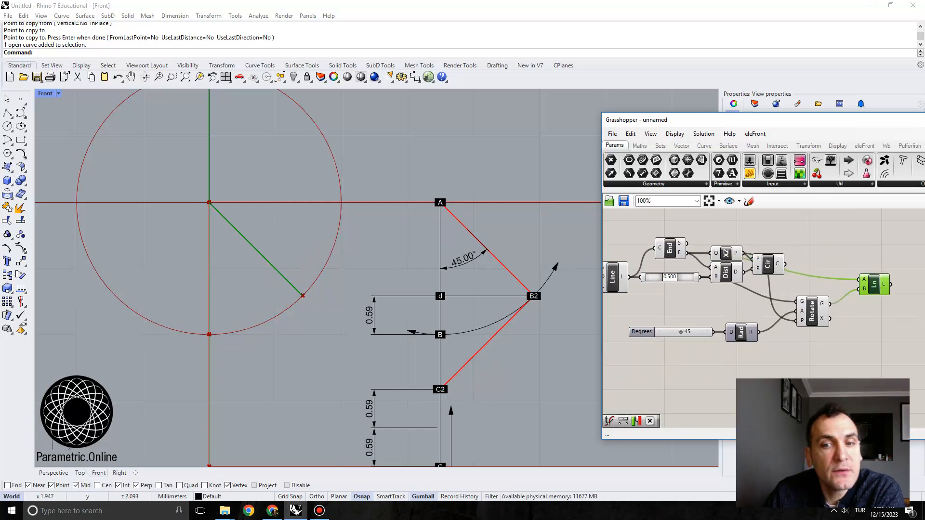
Move the Degrees slider and the Radians component together slightly closer to the rest of the definition
right_drag(300, 301, 270, 273)
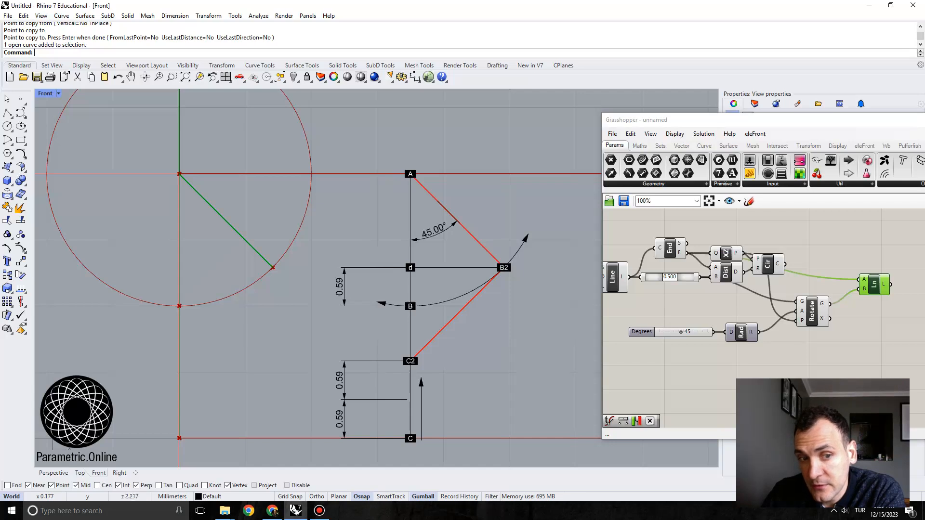
drag(356, 251, 292, 352)
key(Escape)
click(751, 352)
right_drag(751, 351, 733, 316)
drag(731, 315, 664, 287)
drag(722, 296, 725, 288)
click(722, 327)
Examine the triangle A, d, B2 in the diagram, with its 45° angle, horizontal side and vertical side
right_drag(208, 259, 270, 294)
scroll(551, 284, up, 2)
scroll(483, 239, down, 2)
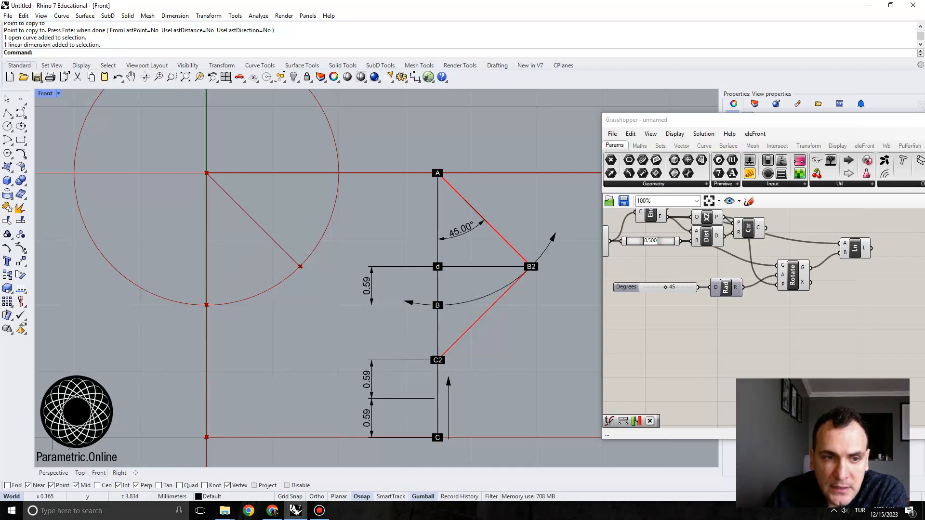
scroll(509, 241, up, 4)
click(441, 230)
key(Escape)
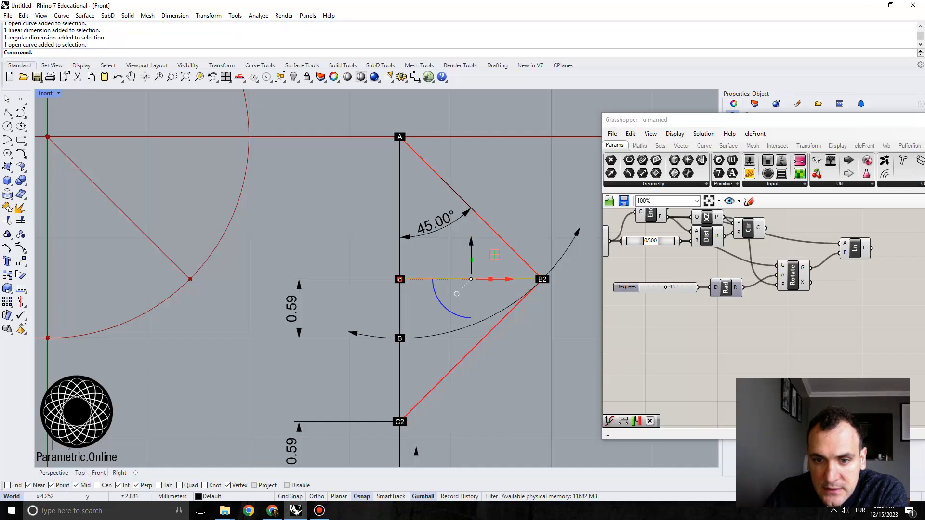
key(Escape)
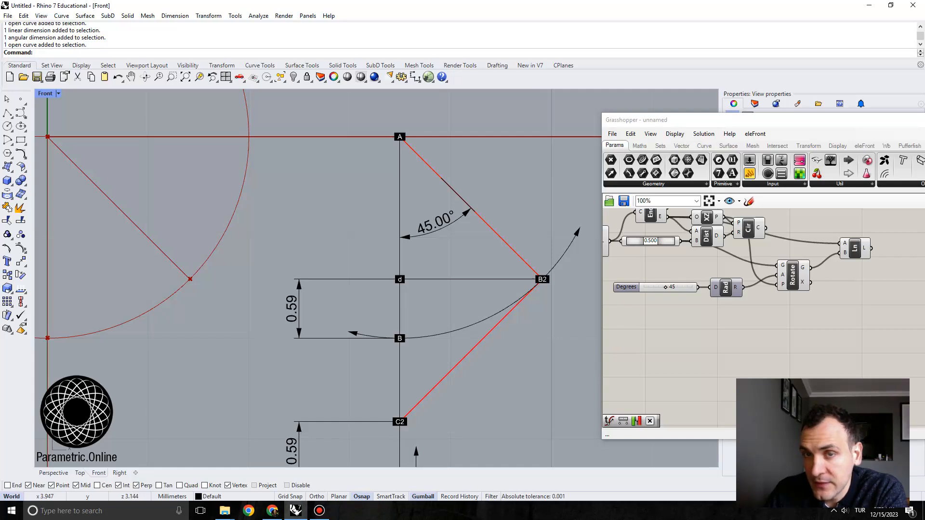
click(400, 195)
key(Escape)
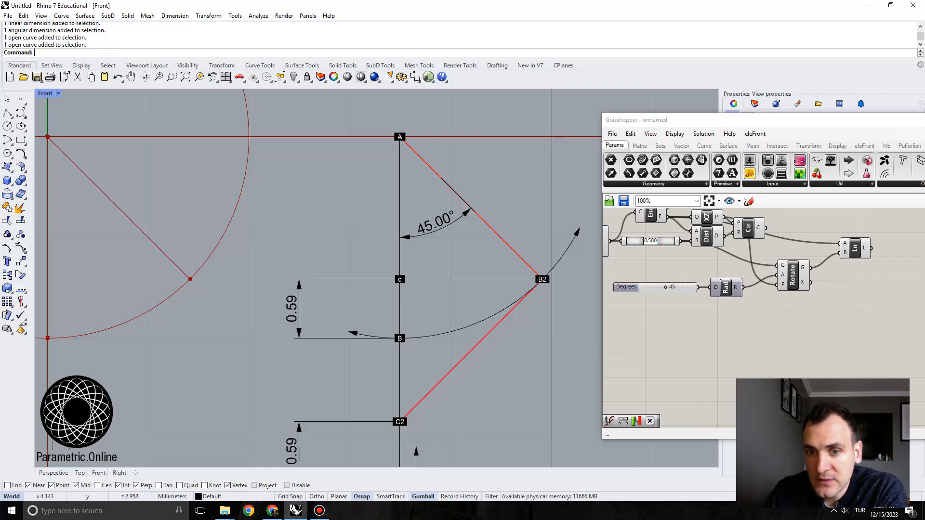
scroll(461, 236, down, 4)
scroll(440, 228, up, 4)
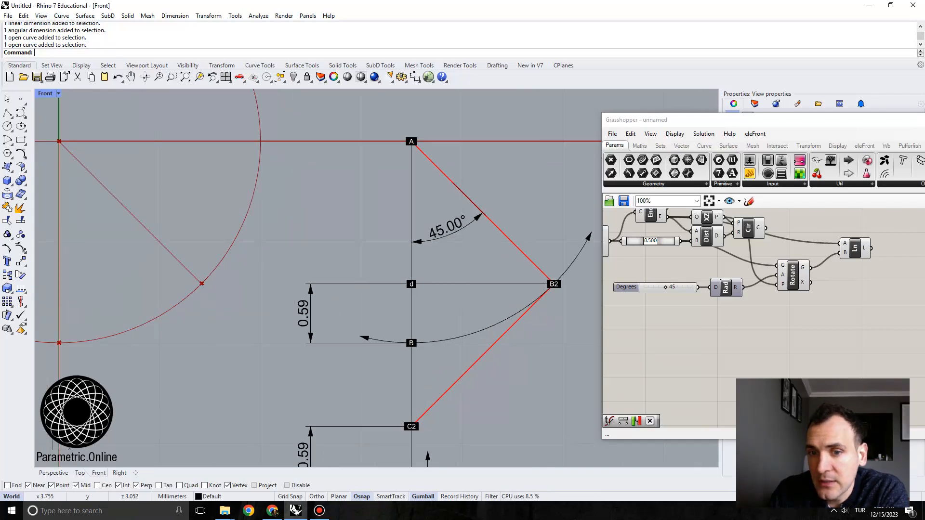
scroll(438, 220, down, 2)
right_drag(438, 220, 475, 228)
scroll(488, 217, down, 2)
scroll(476, 209, up, 2)
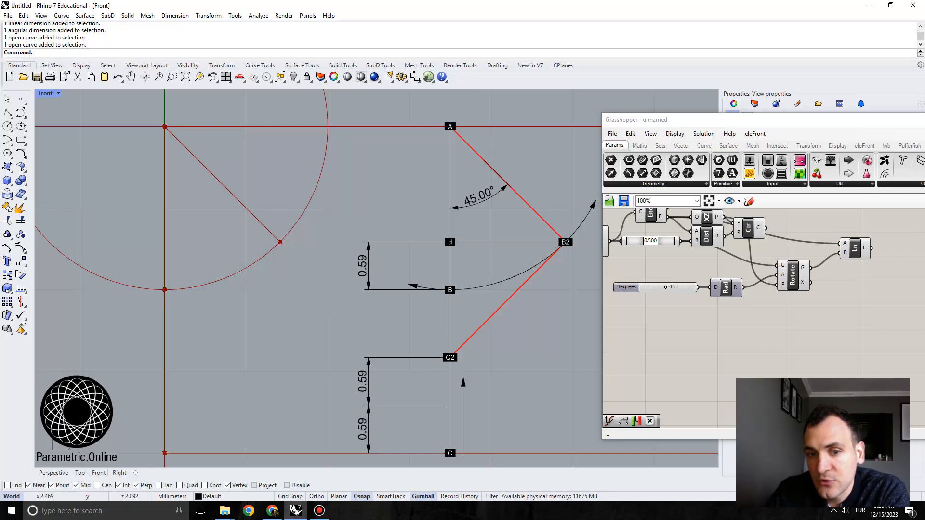
right_drag(311, 206, 326, 236)
scroll(356, 228, down, 2)
Add a Cosine component below the Rotate component and feed it with the Radians output
right_drag(861, 249, 802, 265)
scroll(803, 264, down, 2)
scroll(802, 264, up, 1)
double_click(717, 353)
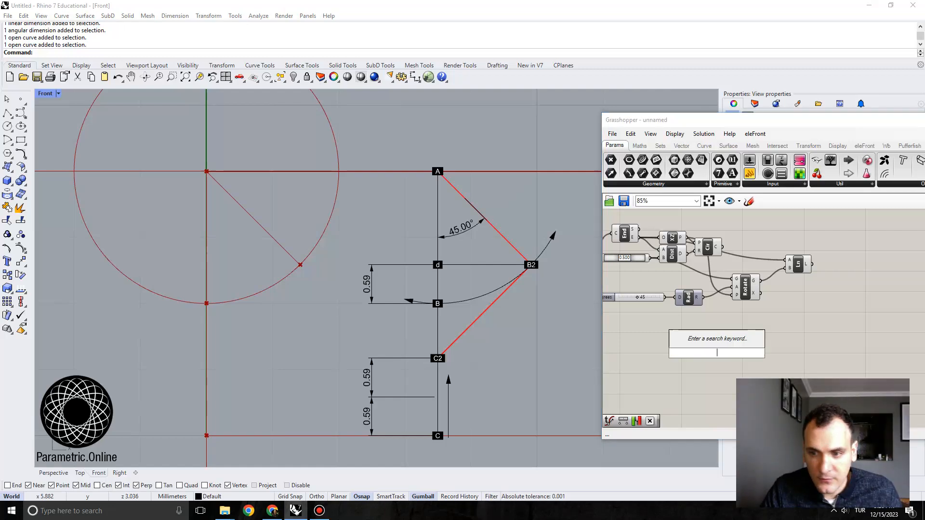
text(cosi)
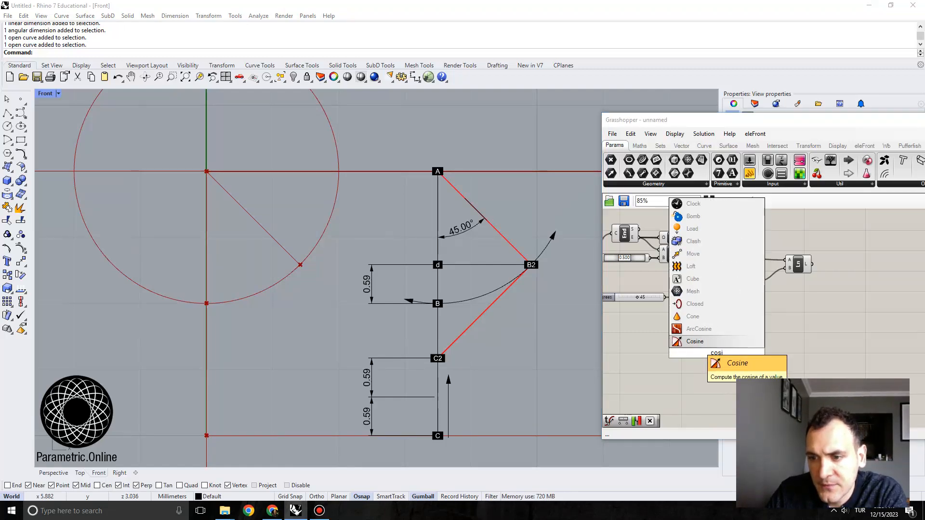
key(Return)
right_drag(747, 332, 757, 327)
drag(757, 324, 701, 317)
click(738, 335)
drag(789, 319, 759, 325)
Add a Multiplication component for the Distance and Cosine outputs, rearranging the Cosine, Distance and 0.500 curve point components
double_click(800, 341)
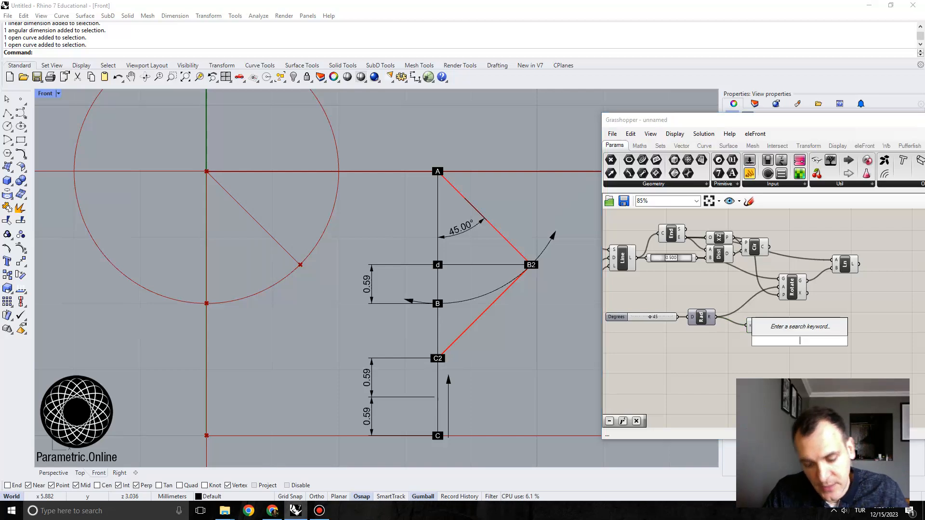
text(mult)
key(Return)
drag(759, 325, 753, 343)
right_drag(751, 325, 765, 324)
drag(733, 253, 737, 281)
drag(689, 259, 686, 294)
drag(752, 280, 808, 332)
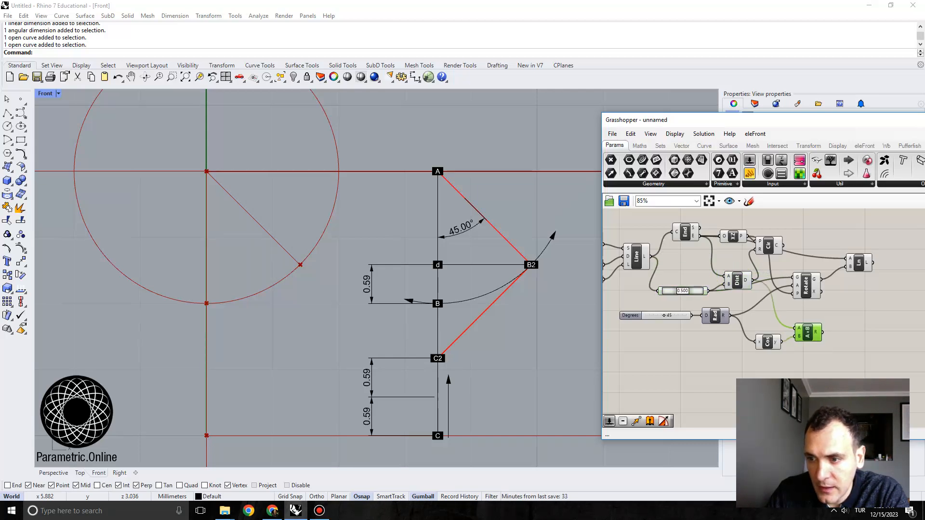
Add a Panel and connect the Multiplication result to it
double_click(838, 332)
text(panel)
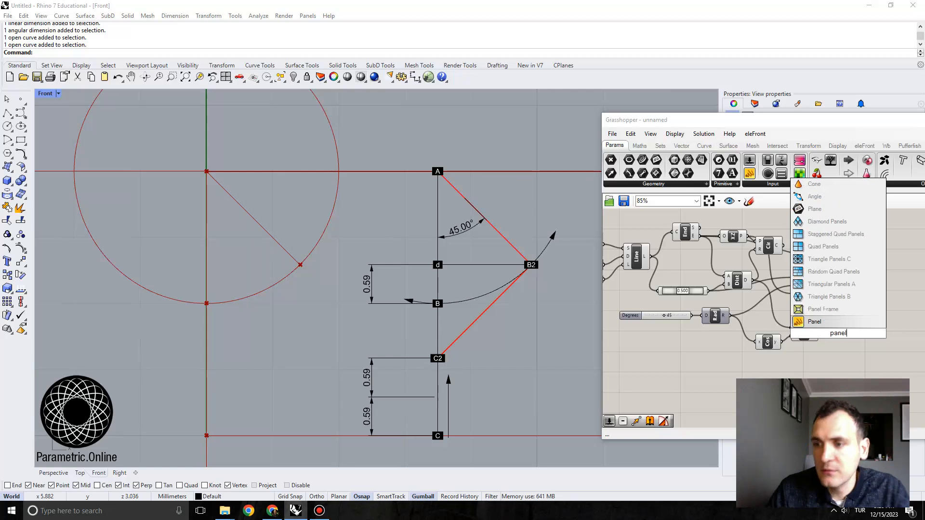
key(Return)
drag(819, 332, 856, 339)
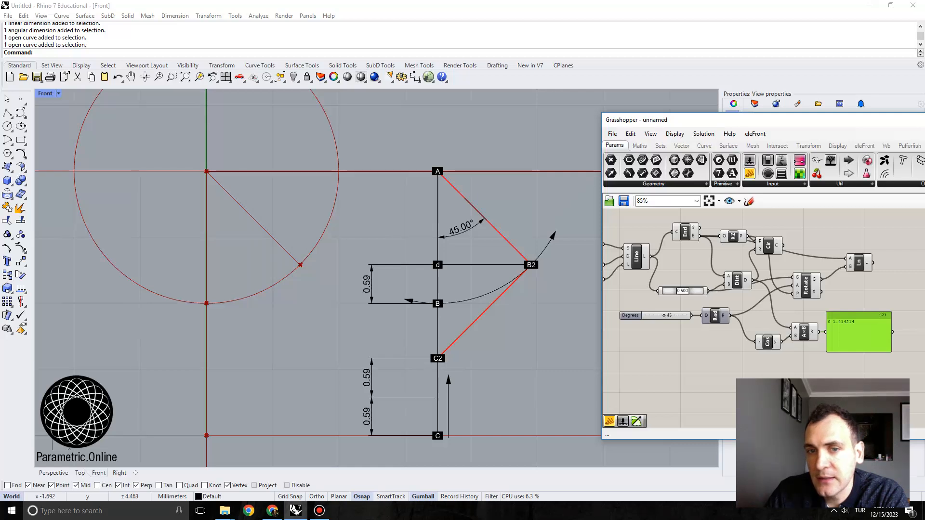
click(7, 112)
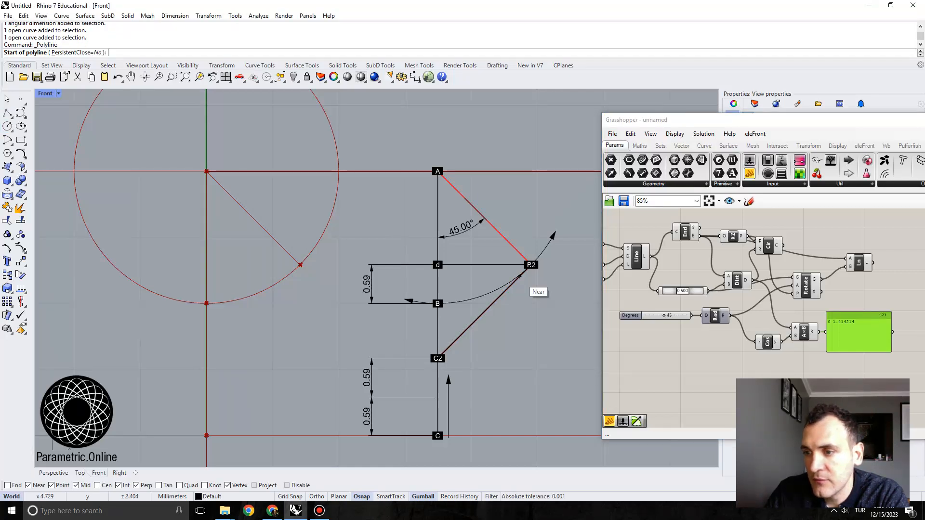
scroll(391, 204, up, 4)
click(462, 296)
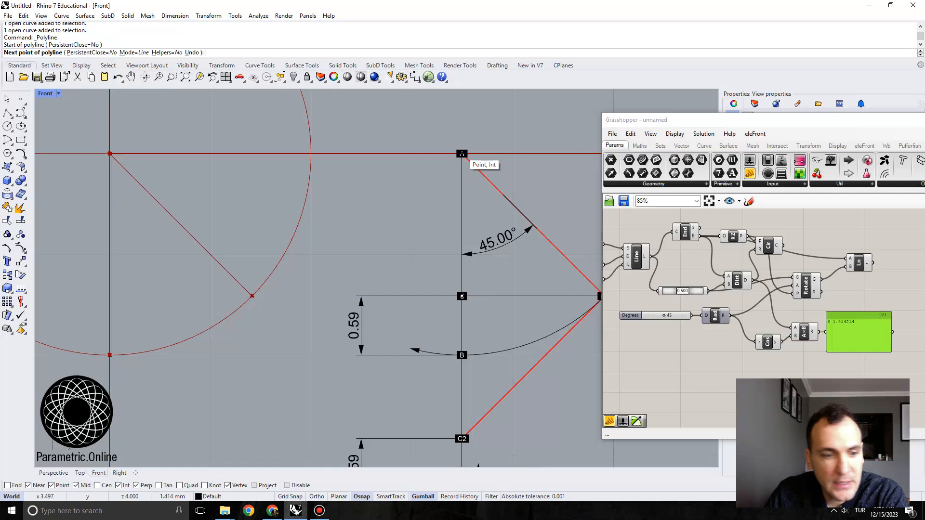
scroll(443, 180, down, 6)
key(Escape)
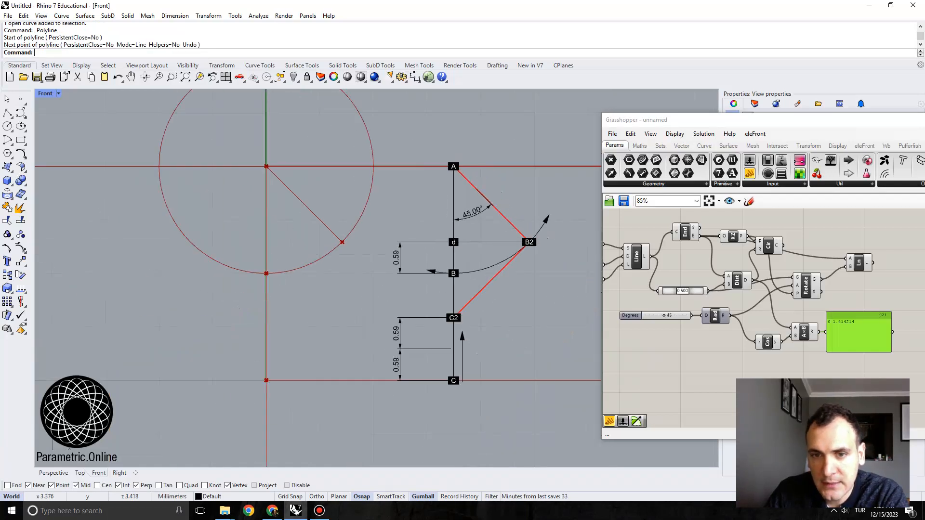
Add a Sine component below the Cosine component and feed it with the Radians output
right_drag(713, 366, 678, 342)
drag(733, 318, 728, 312)
right_drag(751, 350, 769, 351)
click(769, 351)
double_click(740, 334)
text(sin)
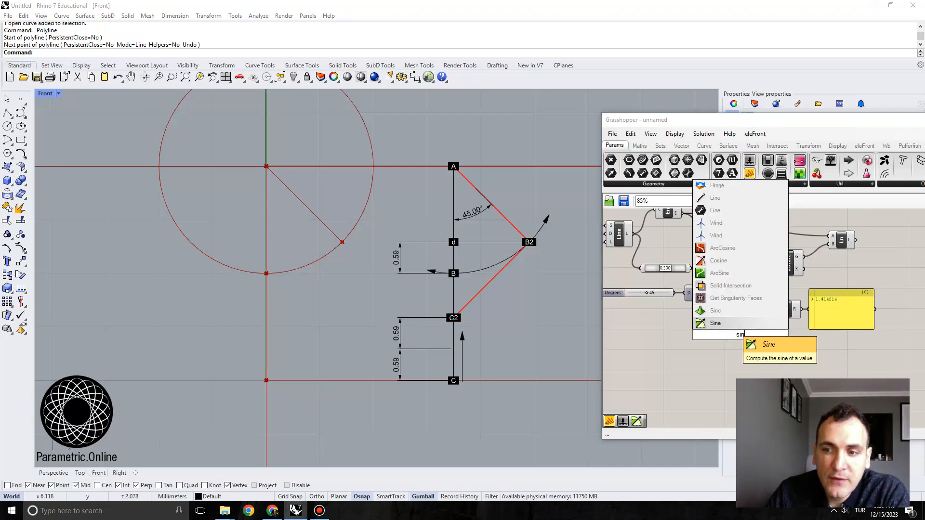
key(Return)
drag(712, 292, 732, 334)
Duplicate the Multiplication and Panel components below the originals to multiply Distance by Sine and read the product
click(787, 310)
alt+drag(787, 309, 785, 332)
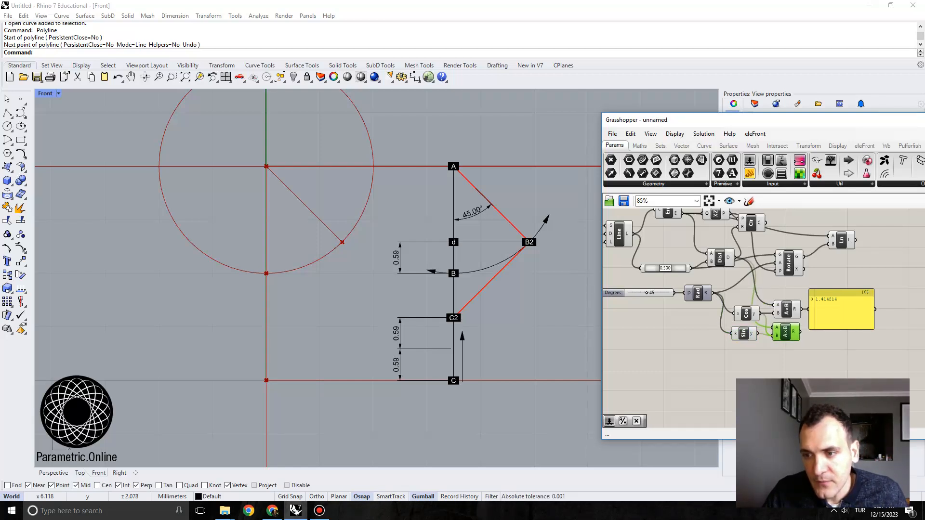
drag(841, 311, 859, 311)
alt+drag(859, 311, 858, 354)
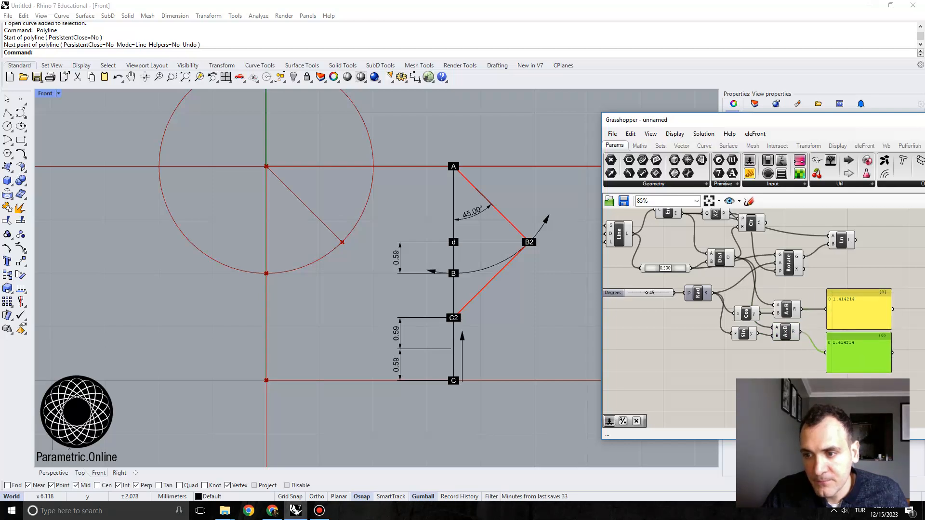
Set the Degrees slider to 30
right_drag(355, 257, 308, 277)
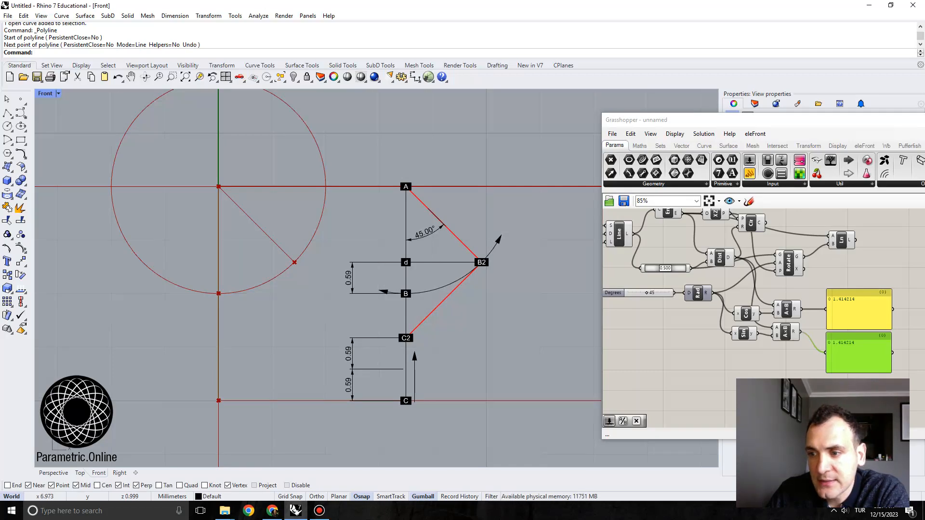
right_drag(674, 338, 686, 343)
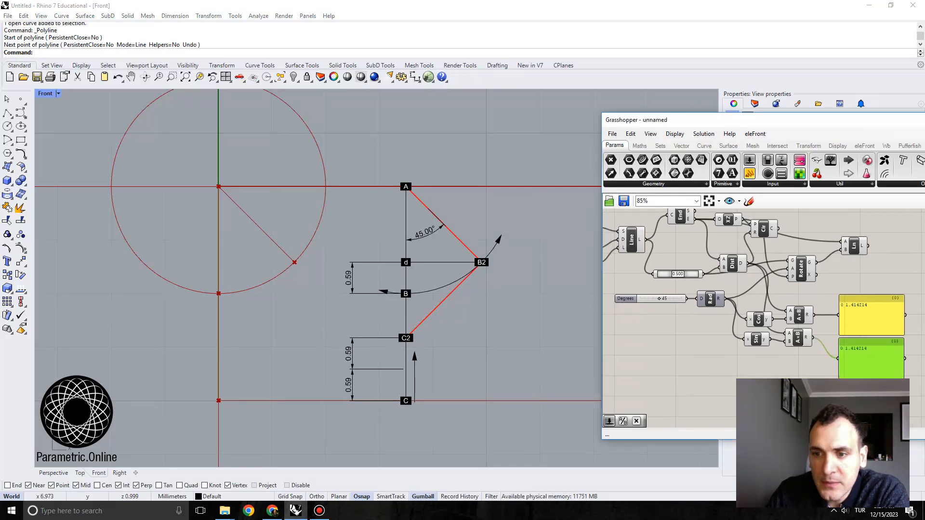
click(626, 298)
double_click(625, 298)
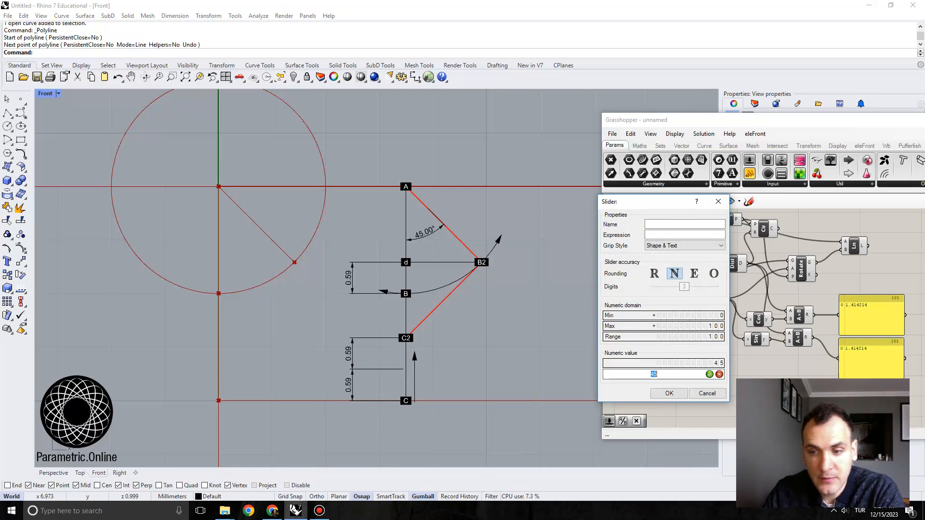
text(30)
key(Return)
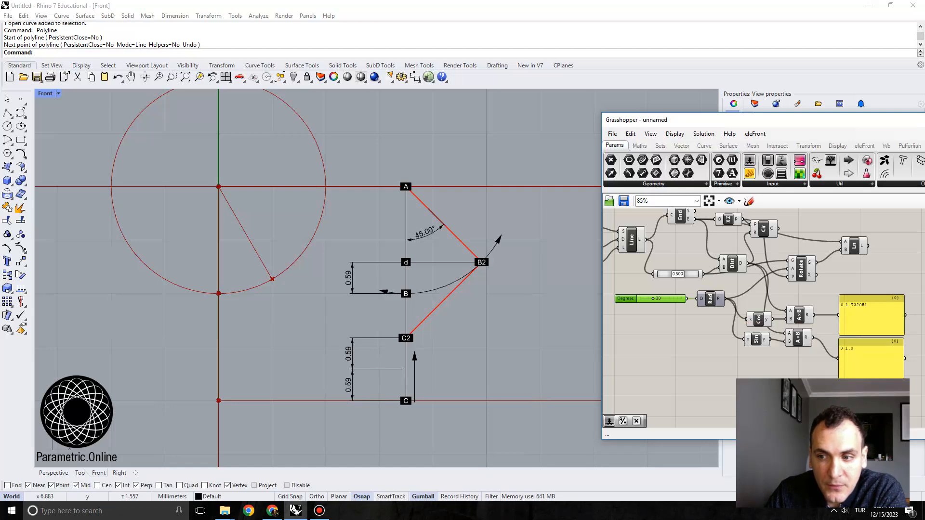
Make room beside the two Panels and add a Subtraction component
drag(872, 311, 868, 298)
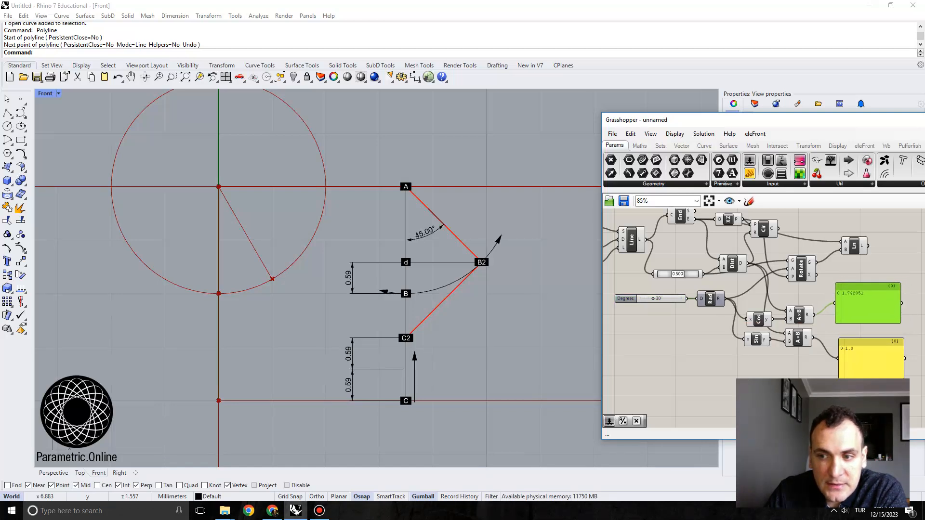
right_drag(799, 366, 711, 360)
drag(790, 354, 785, 345)
double_click(826, 316)
text(subtr)
click(833, 305)
drag(825, 316, 849, 314)
right_drag(843, 341, 853, 337)
Subtract the Cosine product from the Distance output, connect the result to the upper Panel and arrange these components
drag(669, 251, 850, 305)
drag(735, 304, 855, 281)
drag(790, 293, 850, 329)
drag(788, 337, 846, 371)
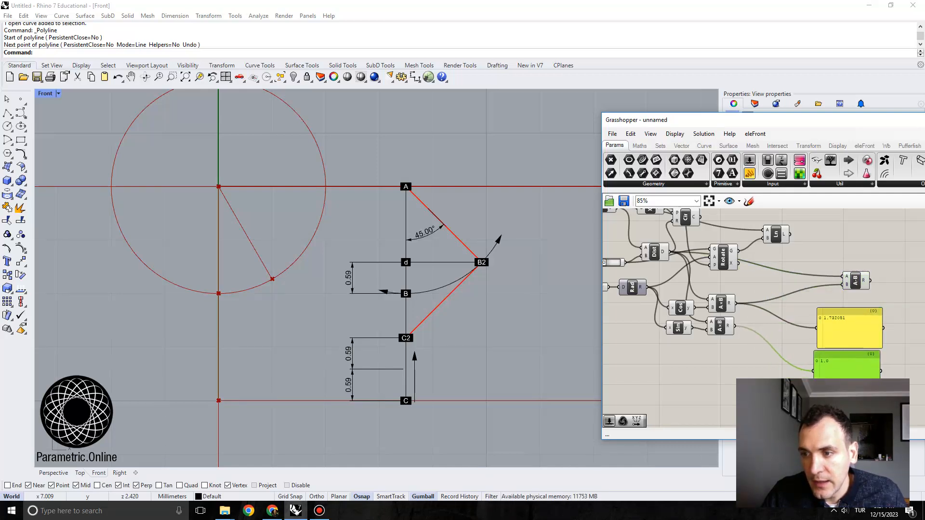
click(850, 300)
drag(855, 281, 816, 328)
drag(789, 287, 769, 297)
drag(850, 329, 838, 300)
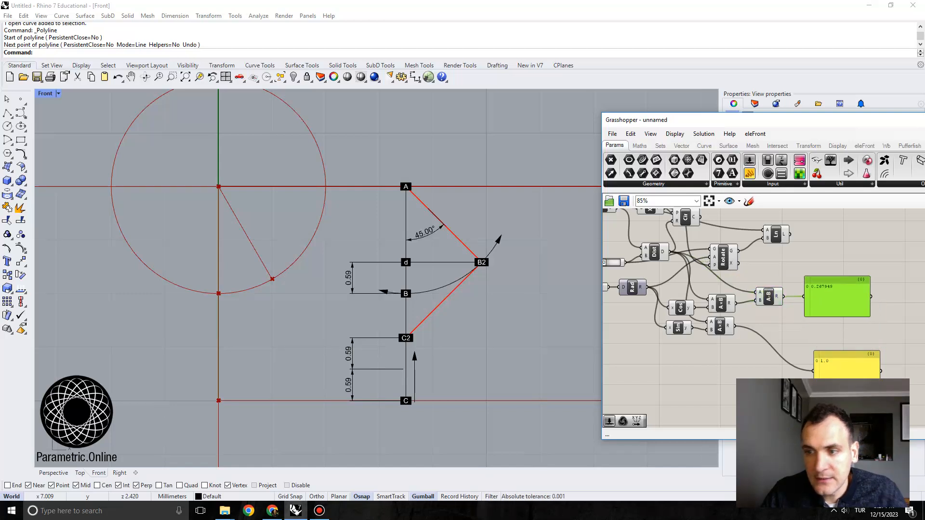
Set the Degrees slider to 45 and compare the Subtraction Panel with the dimension between d and B
scroll(374, 275, up, 5)
drag(342, 194, 296, 332)
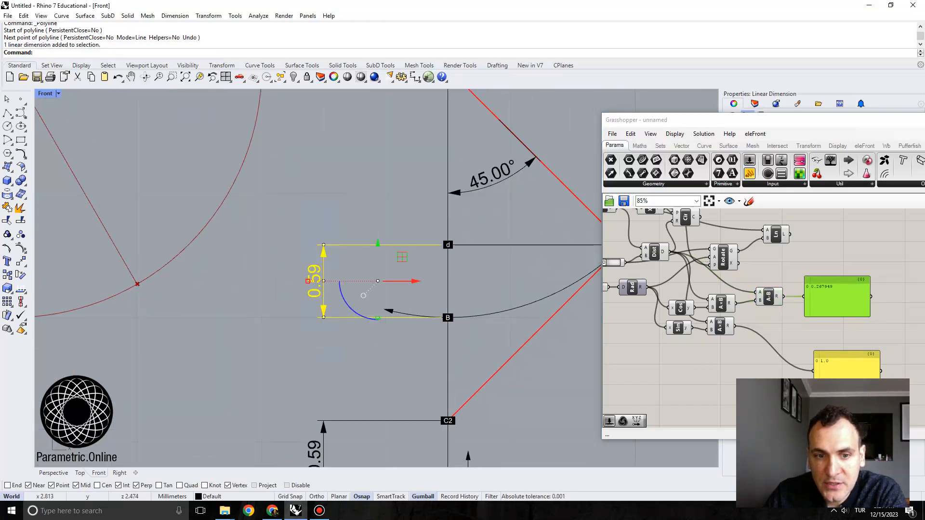
click(343, 293)
scroll(342, 292, down, 4)
right_drag(342, 293, 406, 260)
right_drag(749, 351, 778, 355)
double_click(619, 290)
right_drag(666, 378, 692, 374)
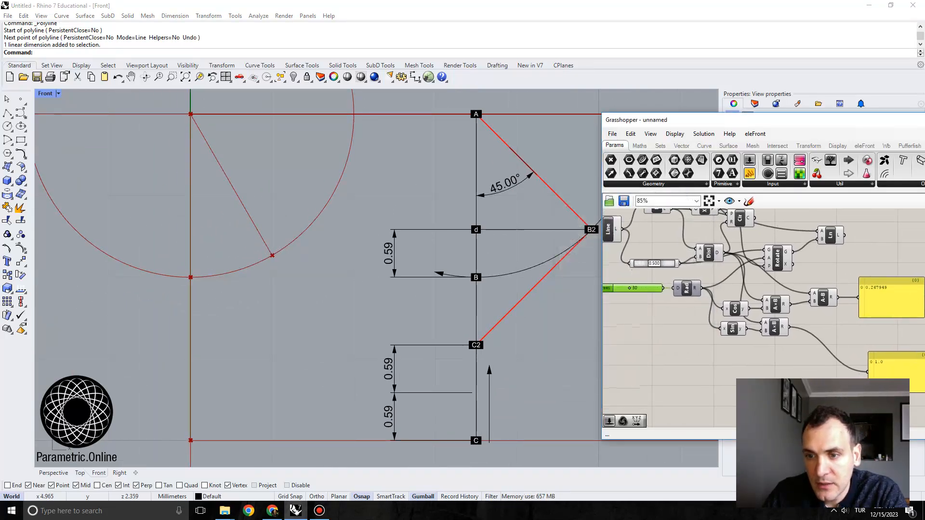
drag(628, 288, 635, 288)
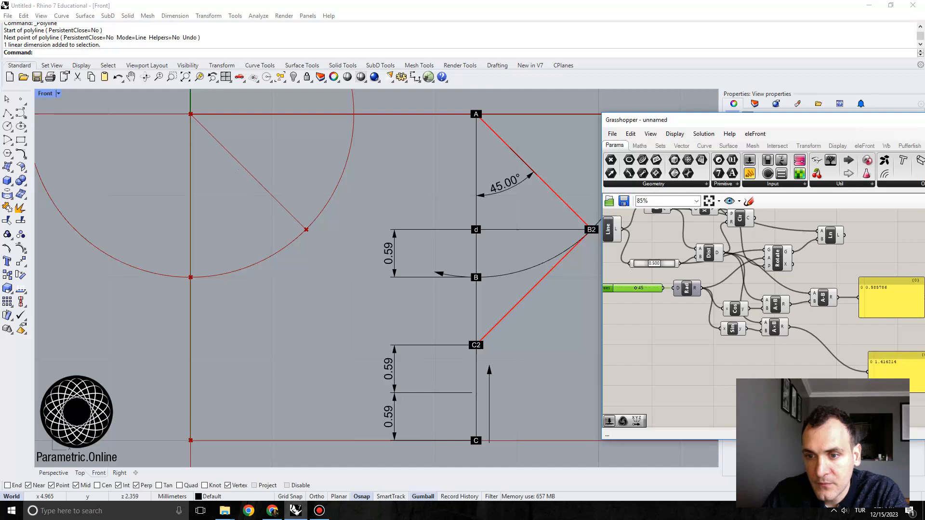
scroll(906, 296, up, 5)
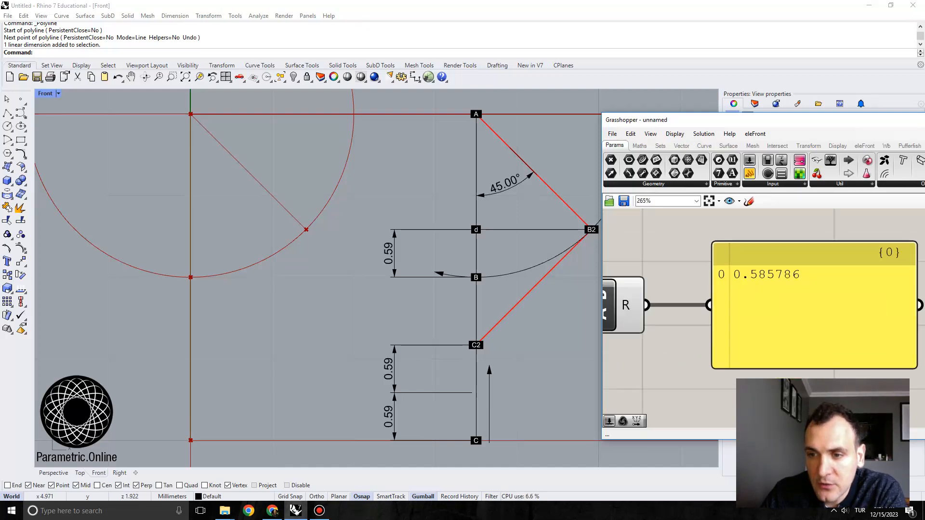
scroll(761, 278, down, 2)
scroll(335, 246, down, 1)
right_drag(339, 248, 329, 292)
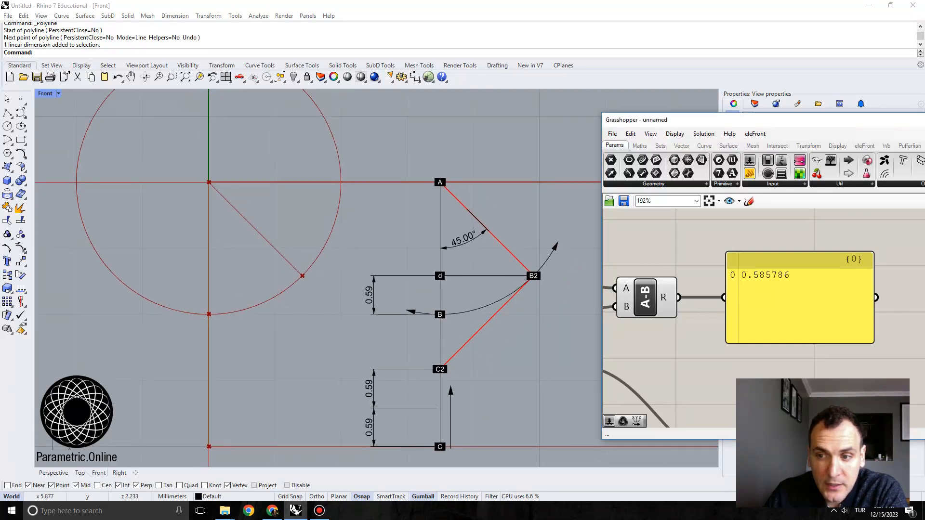
Place the Sine product's Panel directly below the Subtraction Panel and nudge the Sine component into line
scroll(744, 250, down, 3)
drag(788, 371, 775, 329)
right_drag(774, 329, 815, 351)
scroll(810, 354, down, 1)
right_drag(722, 378, 746, 385)
click(652, 361)
drag(653, 360, 655, 361)
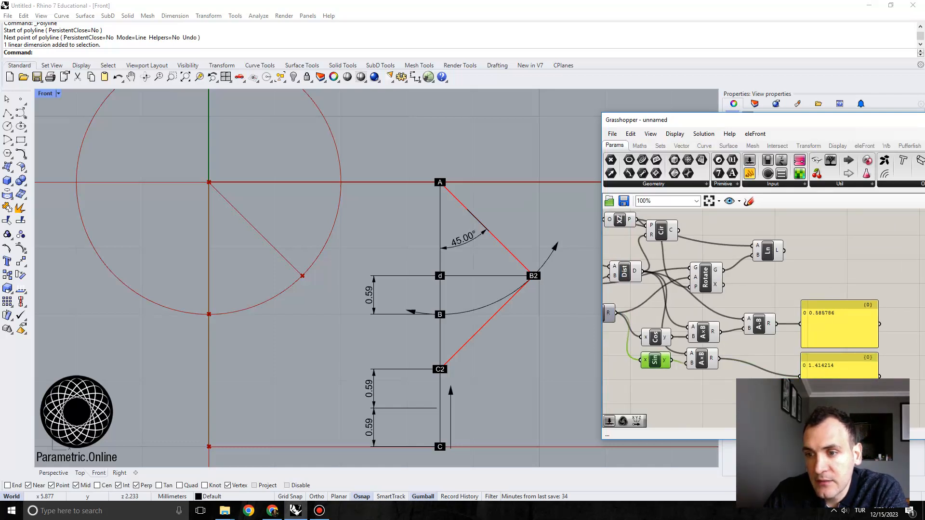
click(705, 279)
right_drag(634, 275, 732, 270)
scroll(732, 270, down, 1)
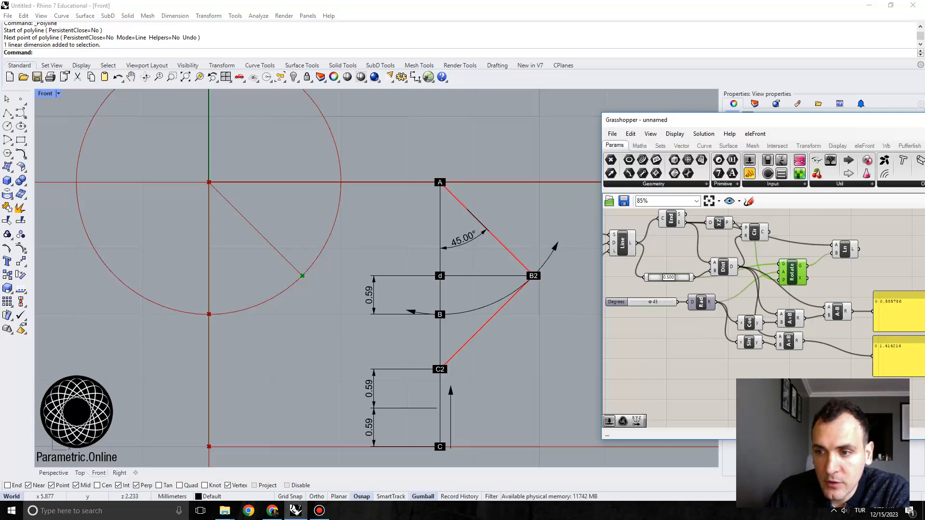
Add a Move component beside the Line component that draws the rotated segment
double_click(782, 375)
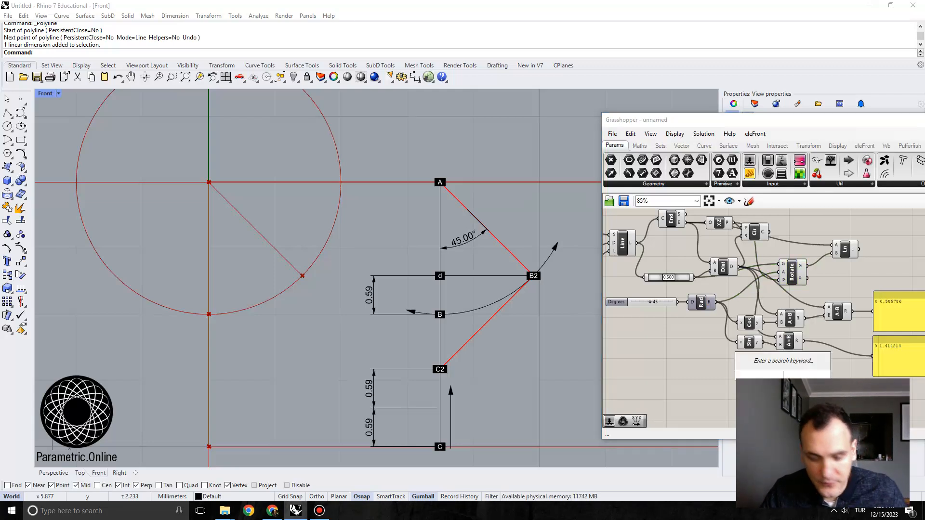
text(omve)
key(Return)
drag(782, 374, 901, 239)
drag(845, 249, 840, 235)
click(792, 272)
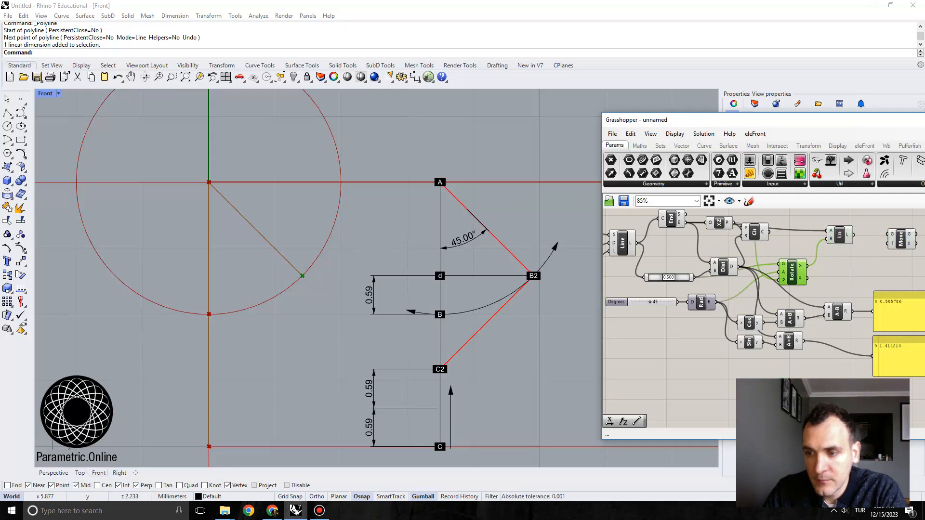
key(Delete)
click(839, 235)
key(Delete)
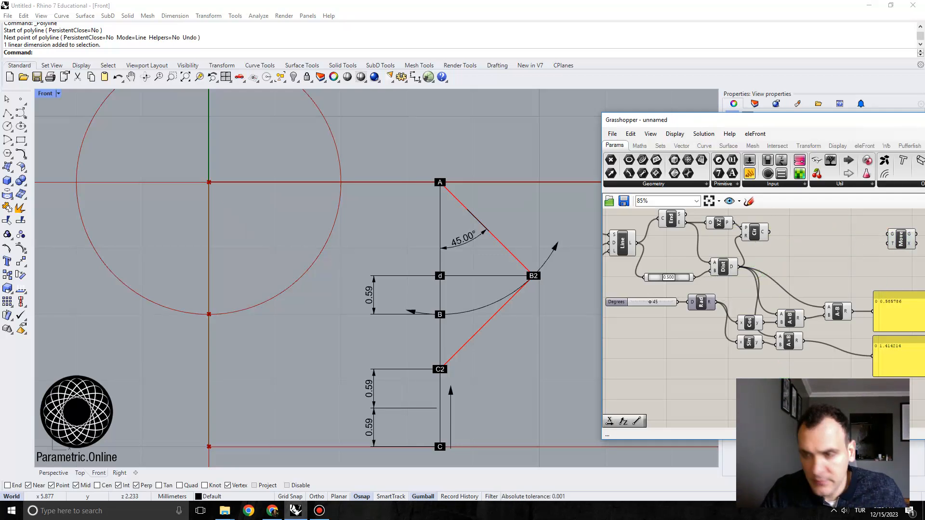
key(ctrl+z)
key(ctrl+z)
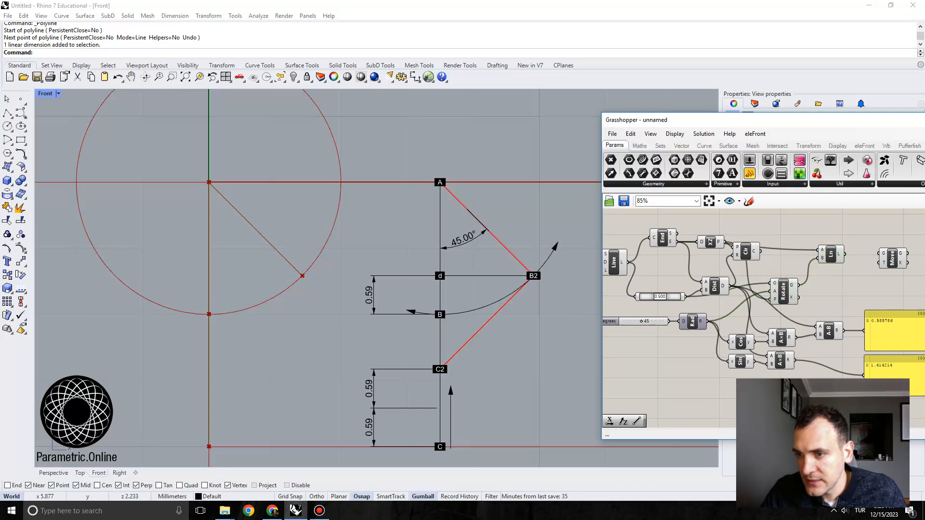
Move the Circle, Rotate and two-point Line components above the rest of the definition
drag(783, 292, 844, 210)
click(745, 250)
shift+click(781, 267)
shift+click(831, 254)
click(836, 277)
right_drag(819, 284, 833, 287)
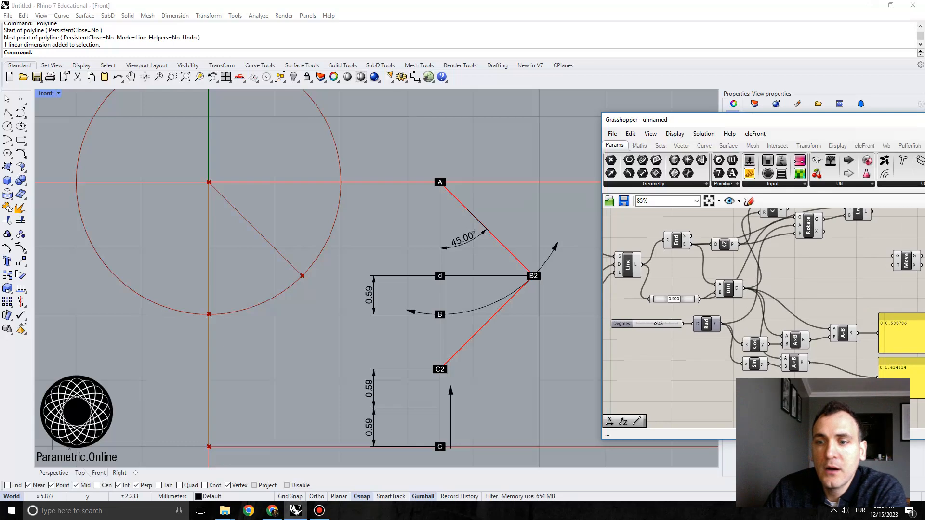
Connect the 0.500 curve point to the Move component's Geometry input
click(673, 299)
right_drag(713, 311, 678, 274)
drag(665, 262, 858, 219)
Examine the Subtraction and Sine product Panels against the vertical and horizontal offsets from B to B2 in the diagram
scroll(761, 294, up, 4)
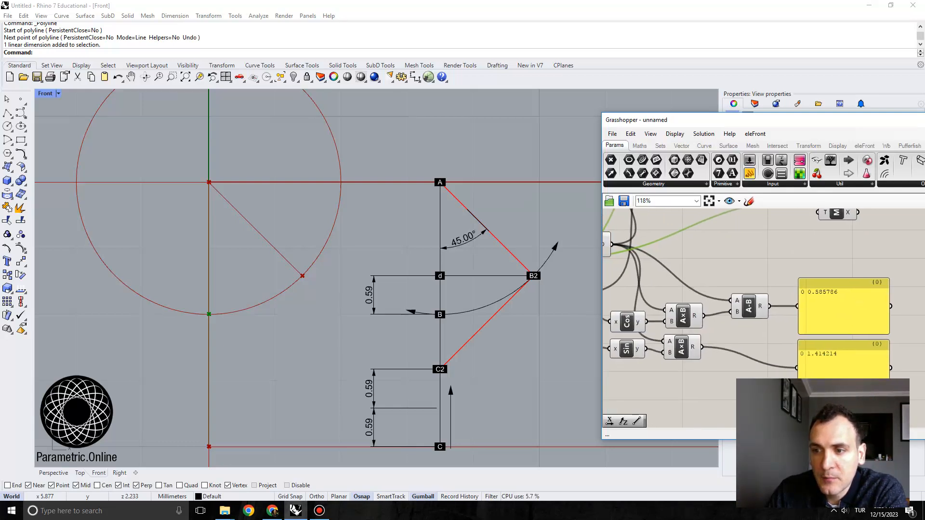
scroll(794, 290, up, 1)
mouse_move(838, 300)
mouse_down()
mouse_move(830, 300)
mouse_move(844, 286)
mouse_move(835, 287)
mouse_up()
right_drag(577, 325, 579, 318)
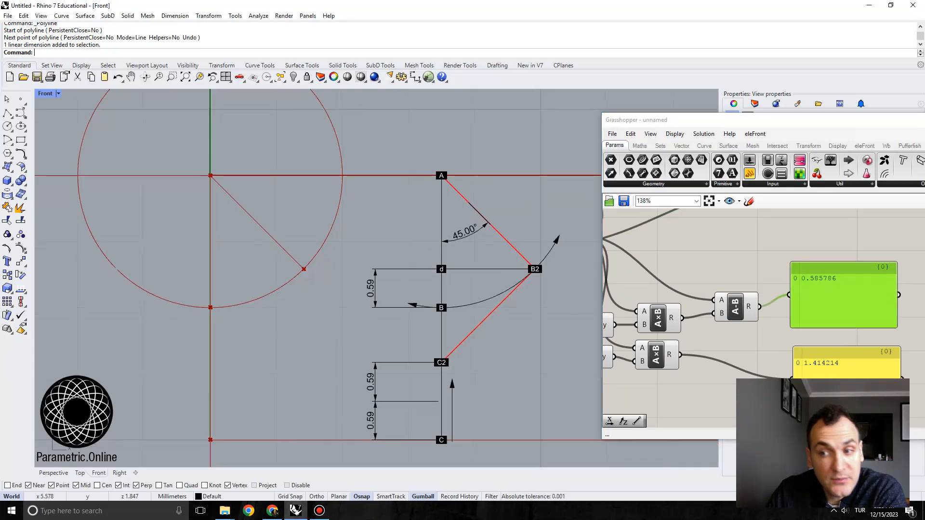
scroll(418, 293, up, 3)
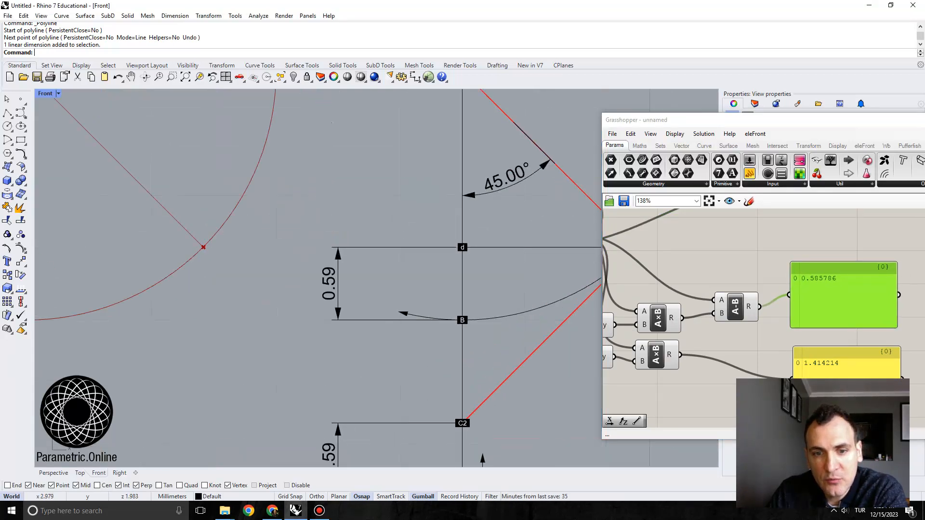
scroll(421, 252, down, 3)
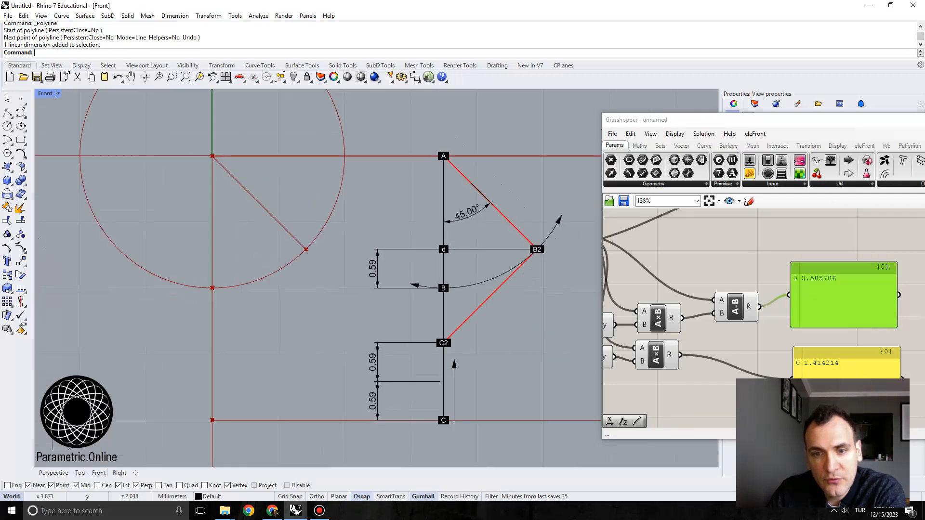
drag(845, 367, 841, 350)
scroll(838, 348, down, 2)
right_drag(783, 275, 709, 266)
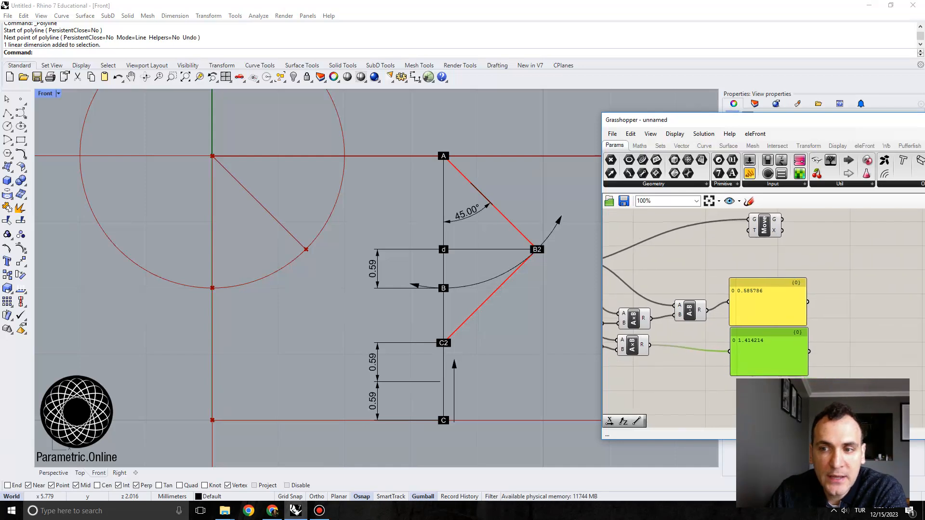
Shift the Move component aside, add a Vector XYZ component and feed its Z input with the Subtraction Panel
drag(765, 225, 863, 225)
double_click(843, 313)
text(x)
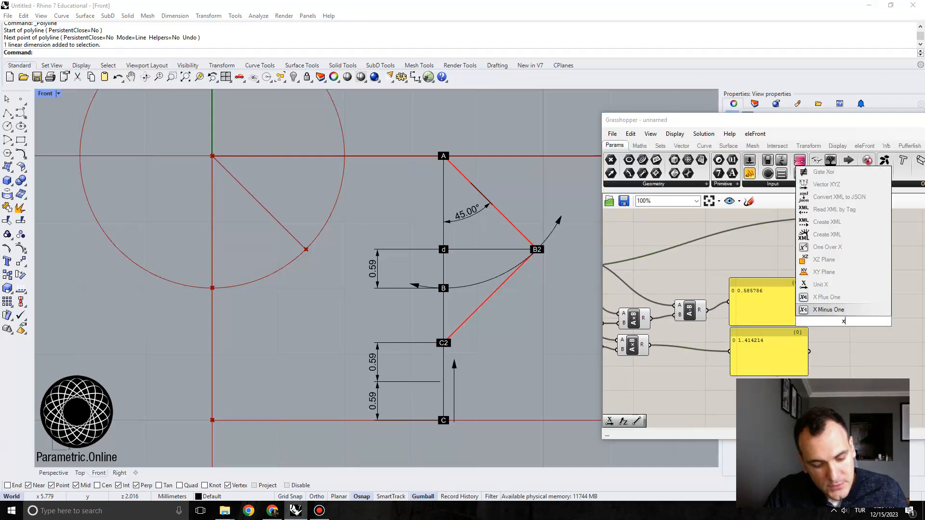
text(yz)
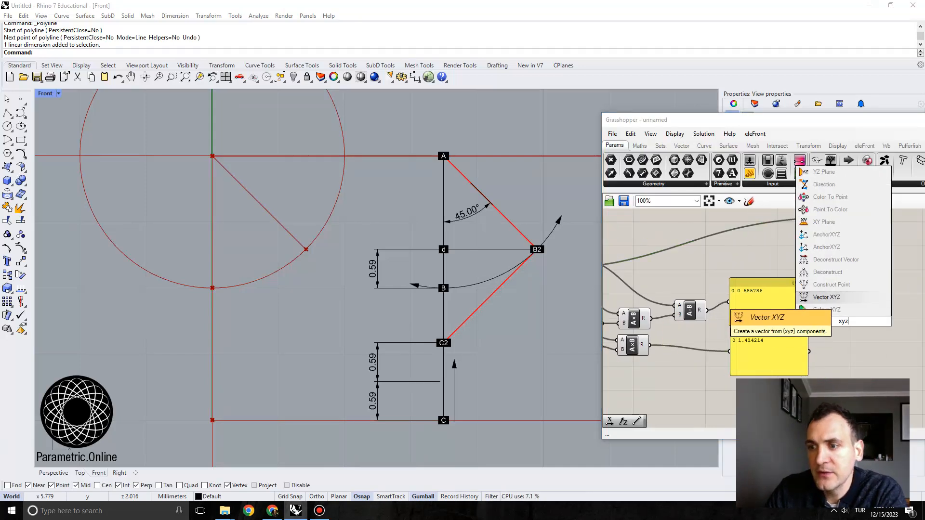
key(Return)
drag(843, 321, 852, 292)
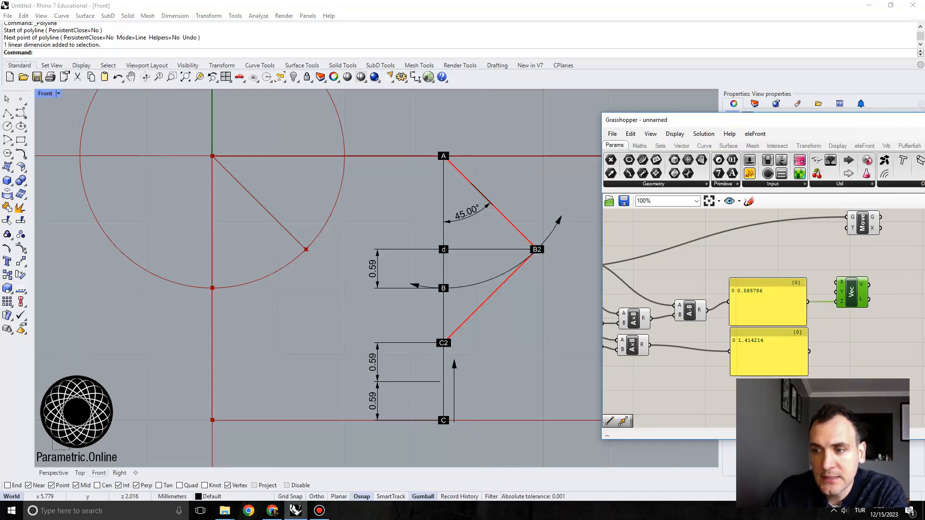
Connect the Sine product Panel to the vector's X input and the vector to the Move component's T input
drag(809, 351, 836, 282)
right_drag(876, 255, 833, 264)
drag(818, 232, 836, 235)
drag(825, 293, 849, 239)
scroll(297, 239, up, 8)
scroll(356, 273, down, 4)
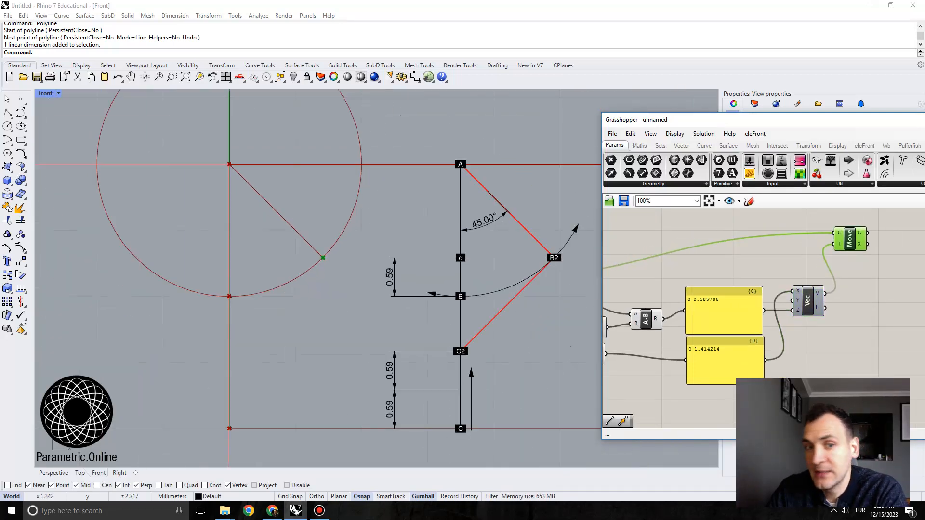
scroll(696, 241, down, 1)
drag(827, 240, 840, 270)
scroll(788, 293, down, 2)
scroll(745, 313, up, 1)
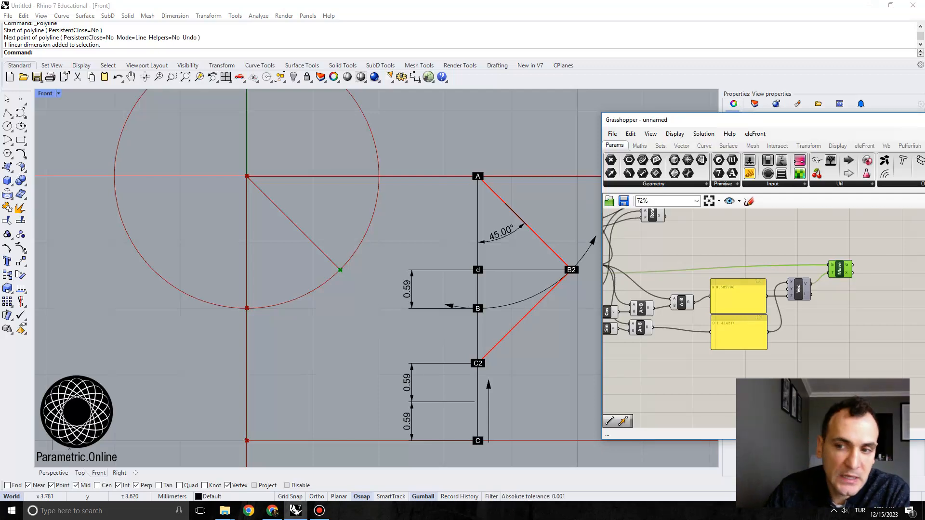
Move the Line component to the far end of the definition and rewire its second input from the rotated point to the Move output
right_drag(686, 219, 701, 250)
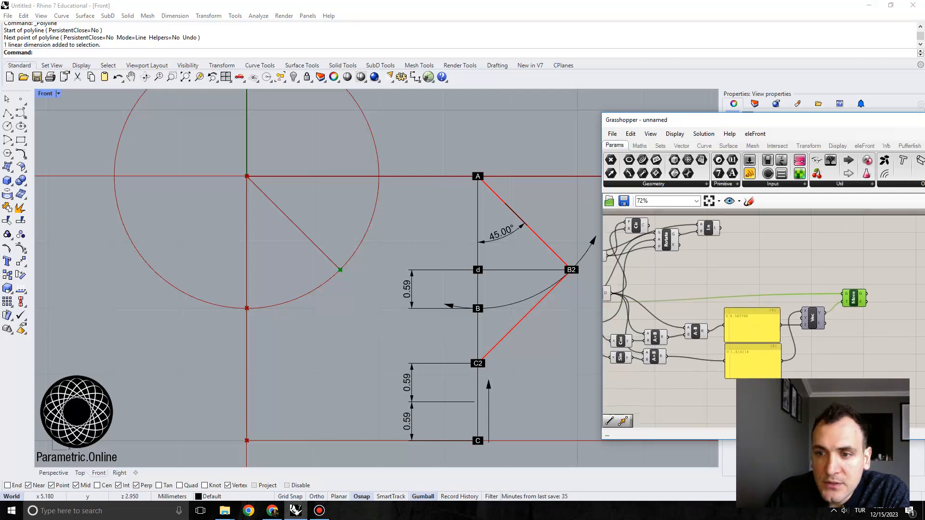
scroll(699, 233, down, 1)
drag(698, 232, 843, 284)
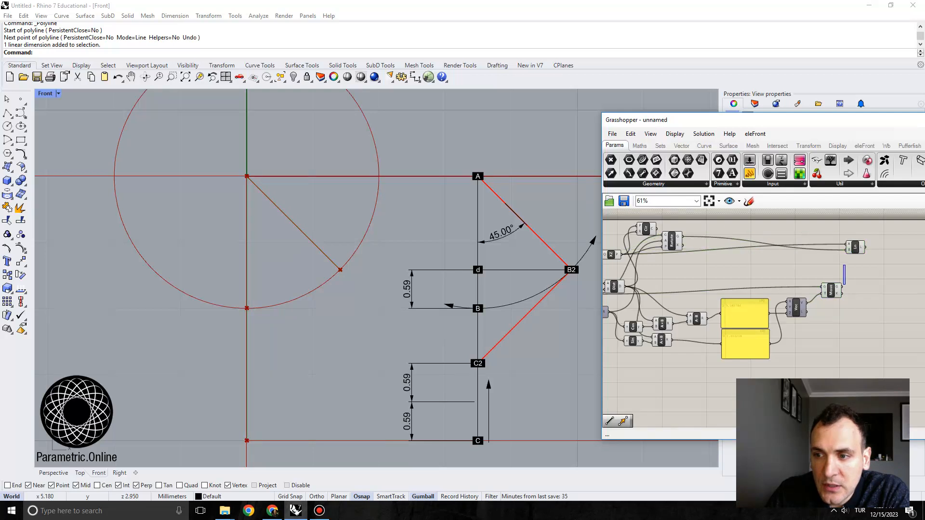
drag(847, 250, 880, 266)
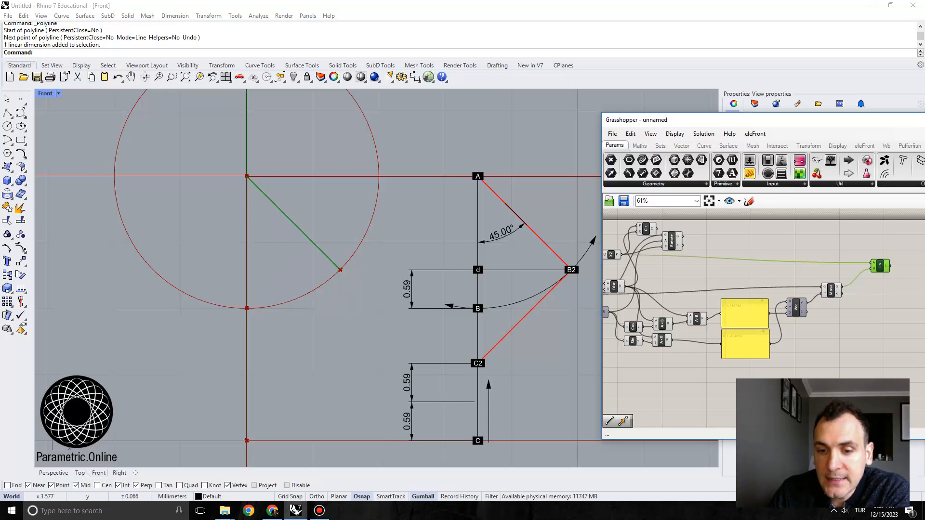
Examine the vertical offset dimension between B and d in the mechanism diagram
right_drag(495, 405, 459, 402)
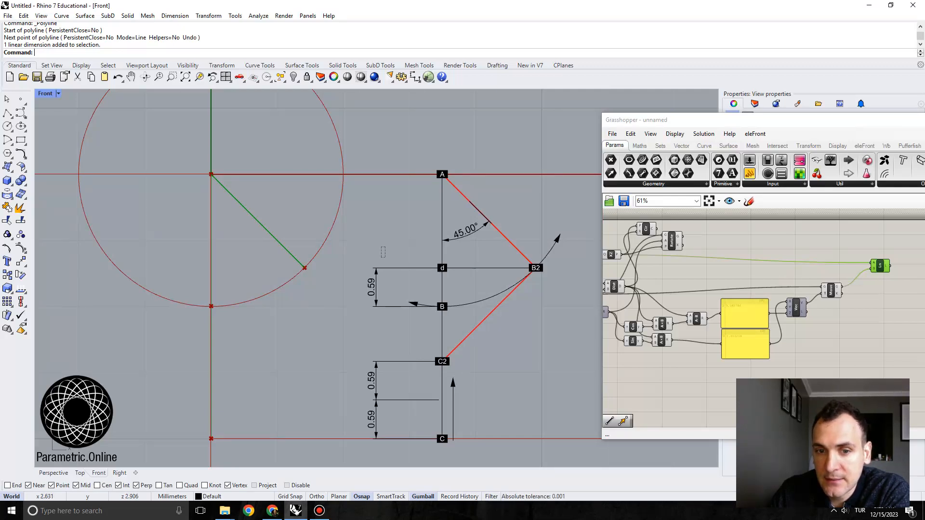
click(426, 307)
key(Escape)
scroll(482, 263, up, 2)
mouse_move(482, 263)
right_down()
mouse_move(442, 231)
mouse_move(473, 268)
right_up()
scroll(475, 267, down, 2)
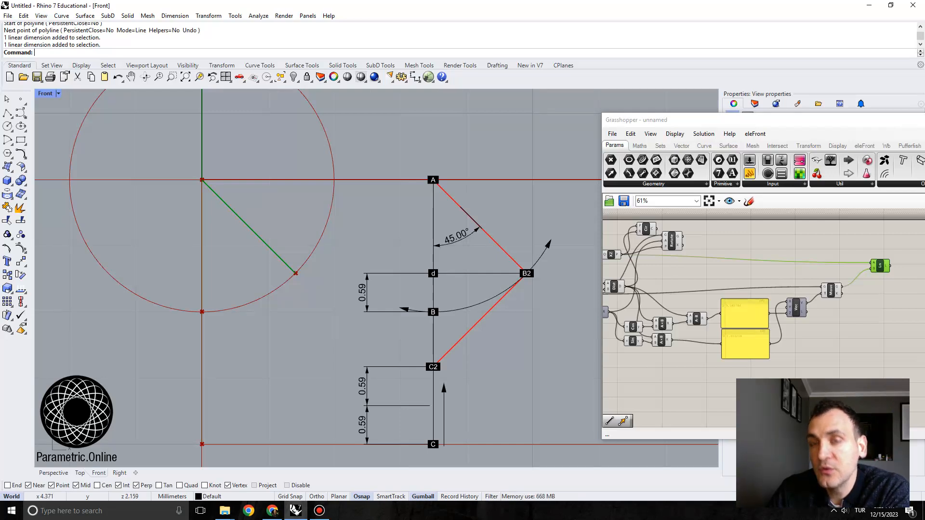
scroll(489, 298, up, 2)
right_drag(488, 298, 485, 265)
scroll(449, 284, down, 2)
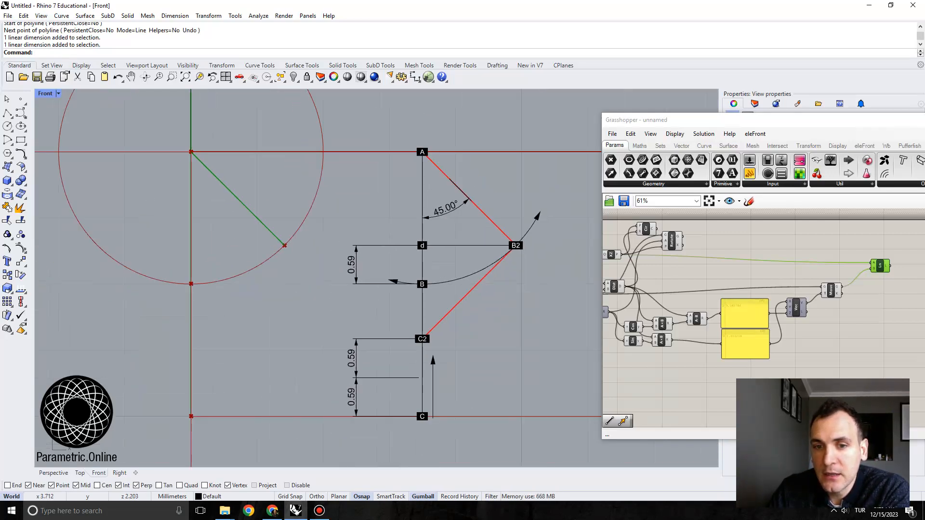
scroll(436, 253, up, 2)
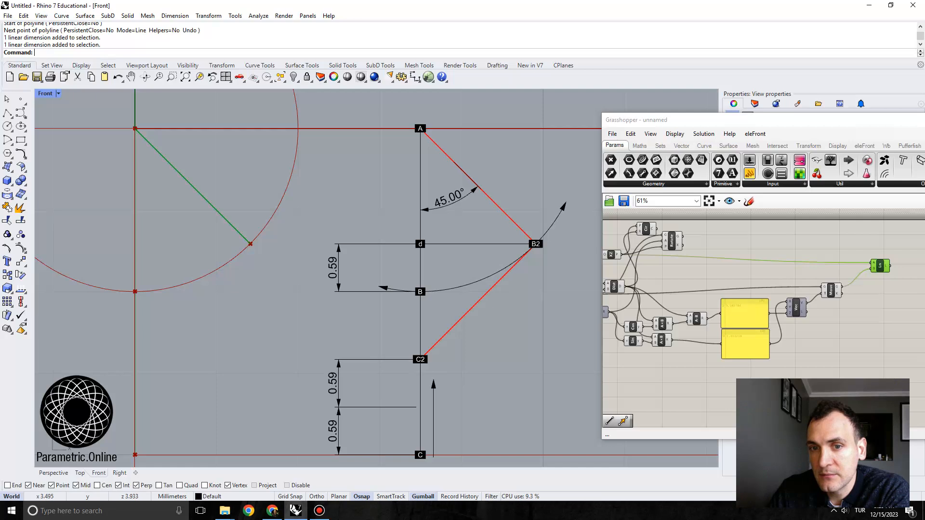
scroll(424, 167, down, 2)
scroll(520, 252, down, 2)
scroll(453, 214, up, 2)
mouse_move(447, 185)
right_down()
mouse_move(433, 243)
mouse_move(435, 199)
right_up()
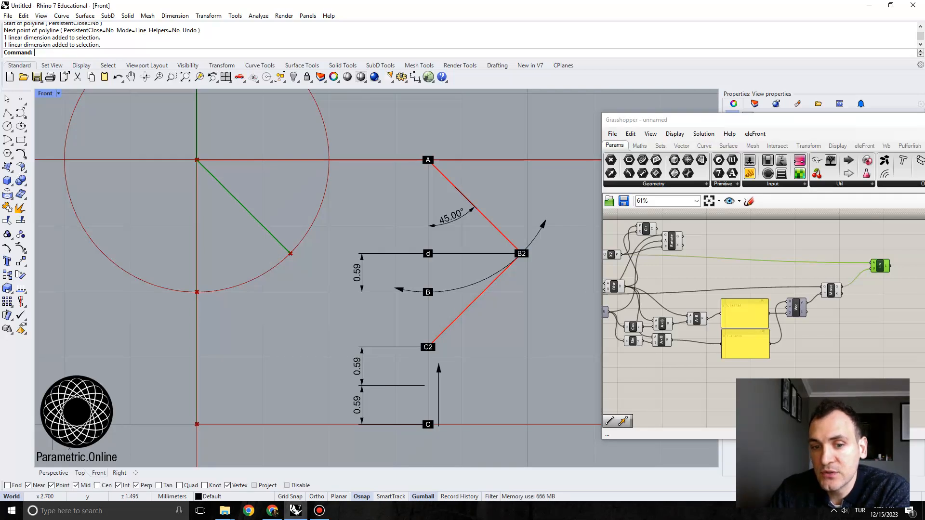
Compare the two stacked dimensions between C2 and C with the B to d offset in the diagram
drag(379, 332, 346, 405)
scroll(386, 401, up, 4)
key(Escape)
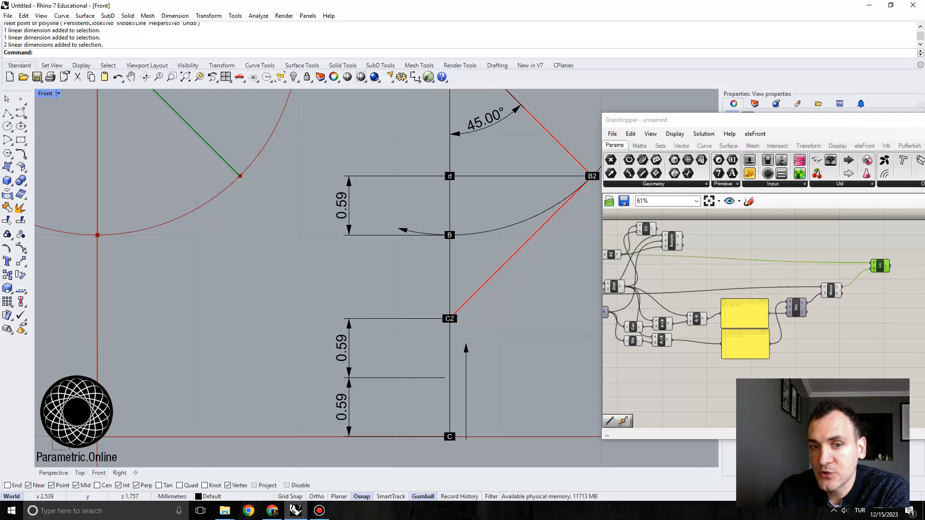
scroll(462, 318, down, 4)
right_drag(461, 334, 422, 378)
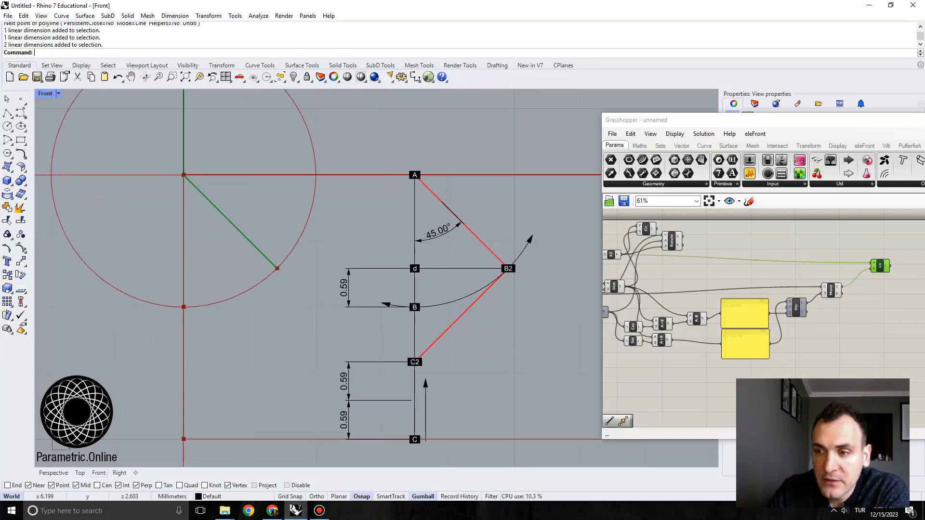
Duplicate the Vector XYZ component below the original and disconnect the sine product Panel from the copy's X input
drag(751, 120, 625, 120)
right_drag(623, 315, 689, 262)
scroll(689, 263, up, 2)
click(687, 263)
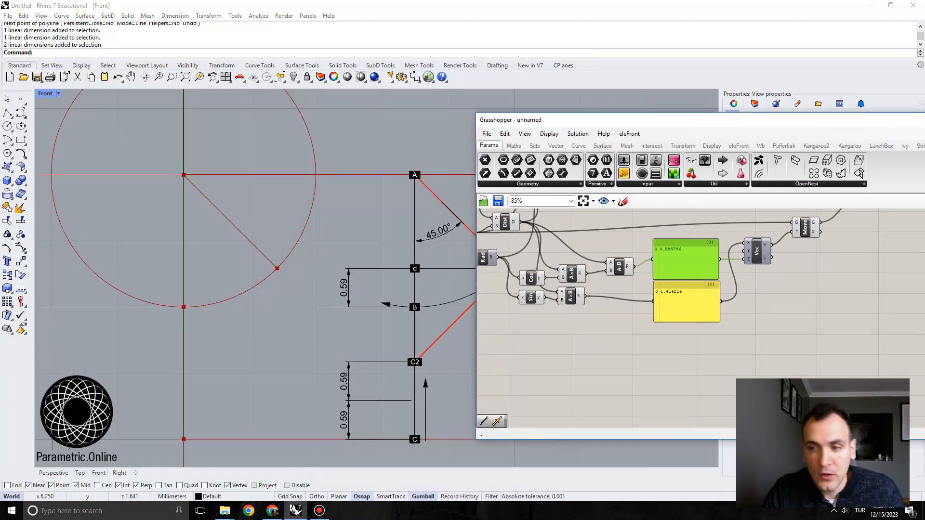
click(758, 254)
key(ctrl+c)
key(ctrl+v)
drag(760, 256, 759, 309)
right_click(751, 301)
mouse_move(805, 327)
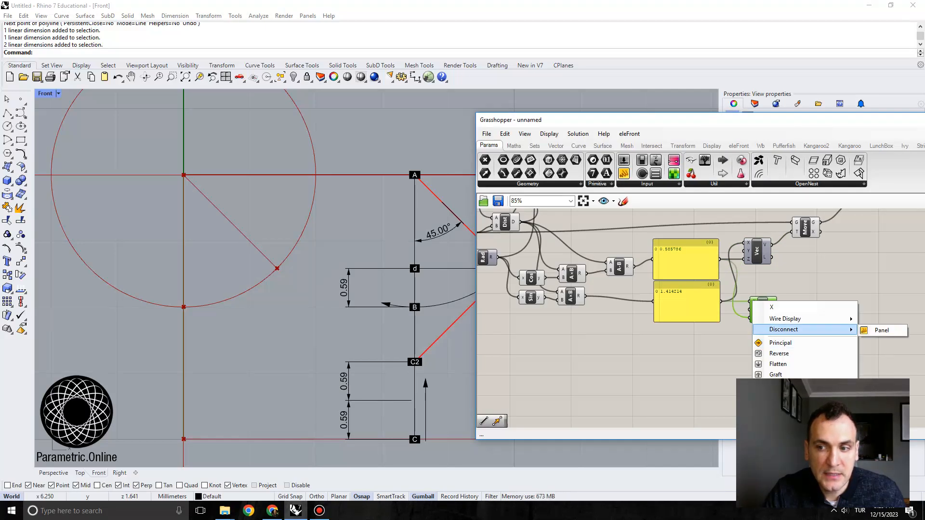
click(883, 329)
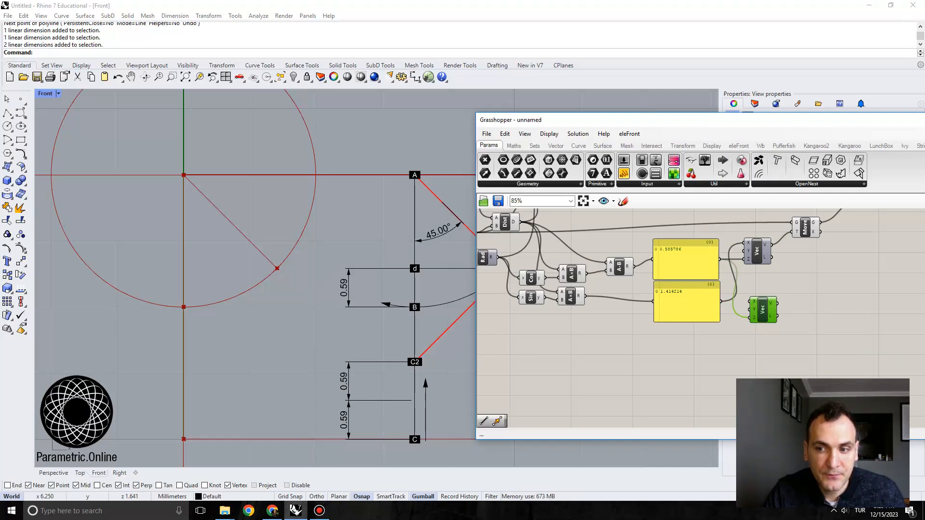
Set the expression x*2 on the duplicated vector's Z input
right_click(753, 317)
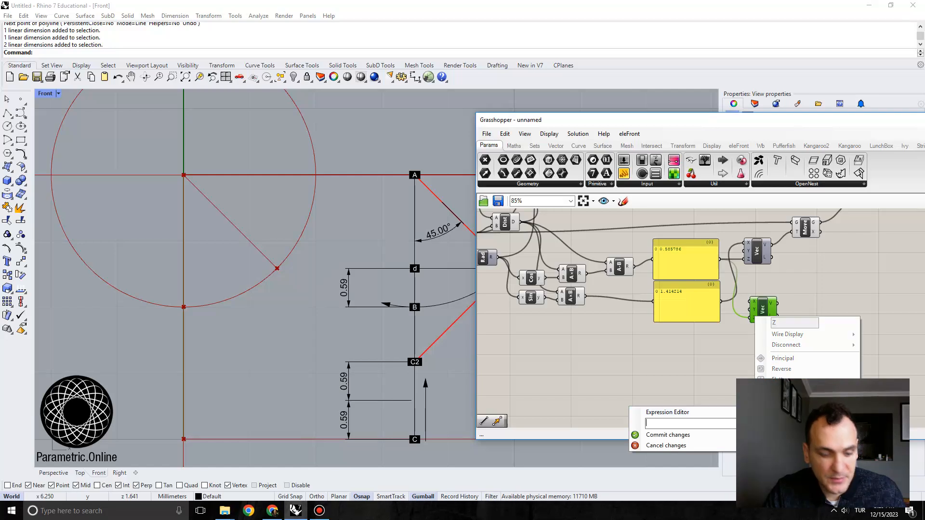
text(*)
key(BackSpace)
text(x)
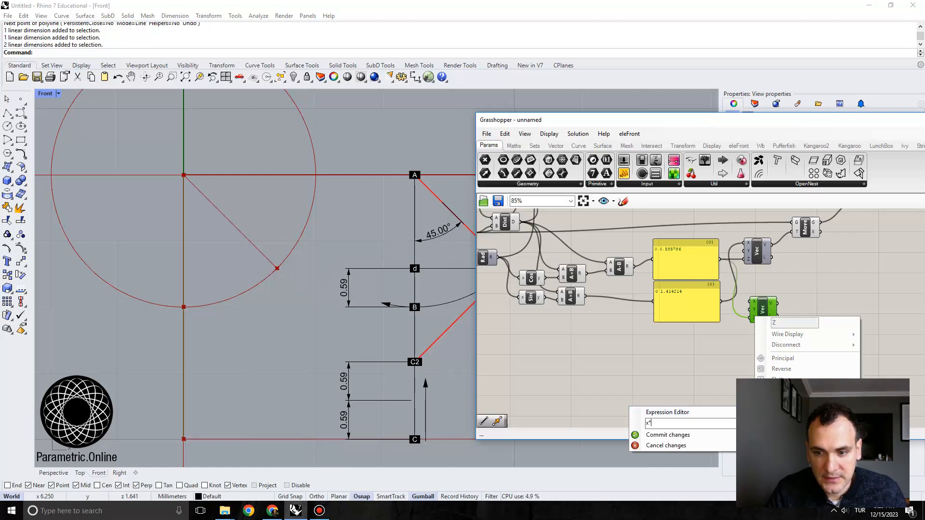
text(*2)
click(666, 435)
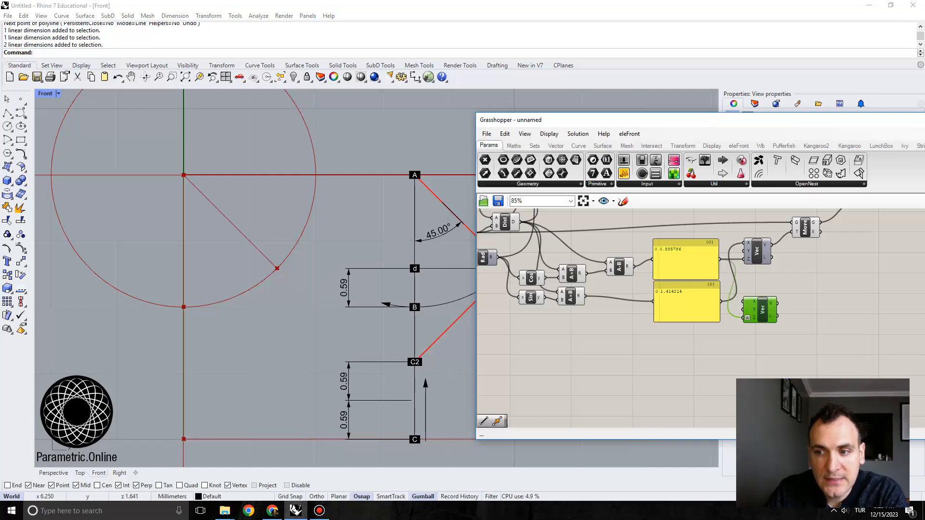
Duplicate the Move component and feed it the line's lower end point as geometry and the duplicated vector as translation
right_drag(814, 272, 808, 314)
click(799, 269)
alt+drag(799, 270, 805, 328)
scroll(766, 312, down, 1)
right_drag(766, 312, 827, 321)
drag(568, 236, 849, 338)
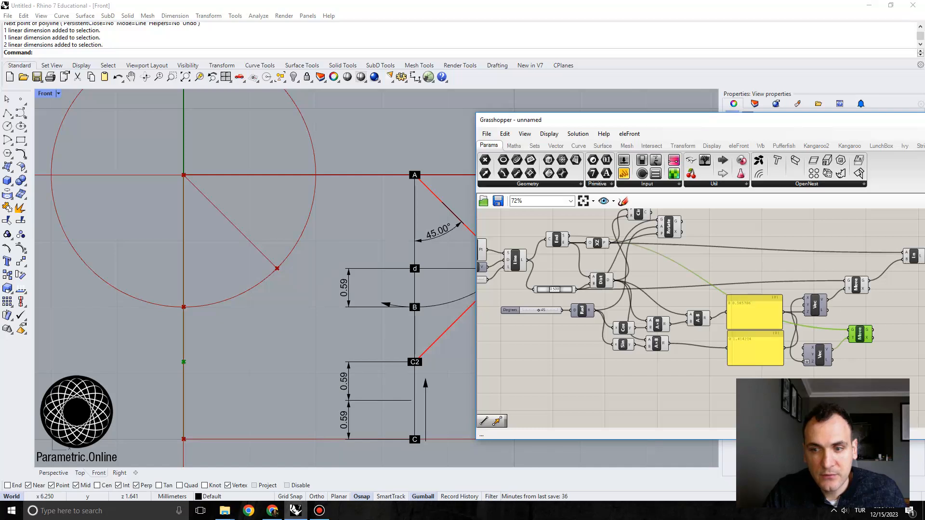
Duplicate the Line component and connect the moved midpoint to the moved lower end point with it
right_drag(891, 313, 761, 297)
click(784, 239)
alt+drag(783, 239, 779, 276)
drag(742, 314, 778, 236)
scroll(290, 316, down, 6)
scroll(281, 309, up, 4)
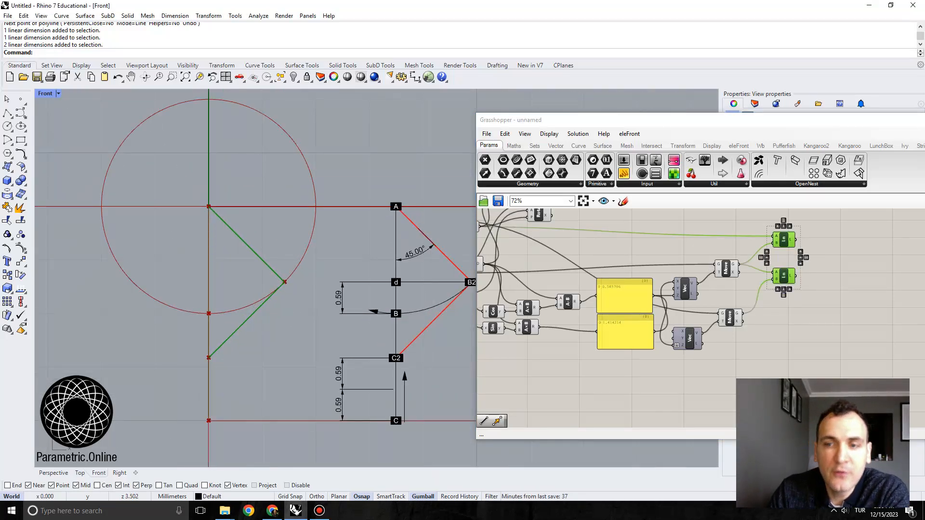
Shift the Rotate component slightly away from the Circle component
right_drag(828, 243, 836, 265)
click(789, 260)
scroll(790, 260, down, 1)
drag(590, 237, 615, 237)
right_click(616, 237)
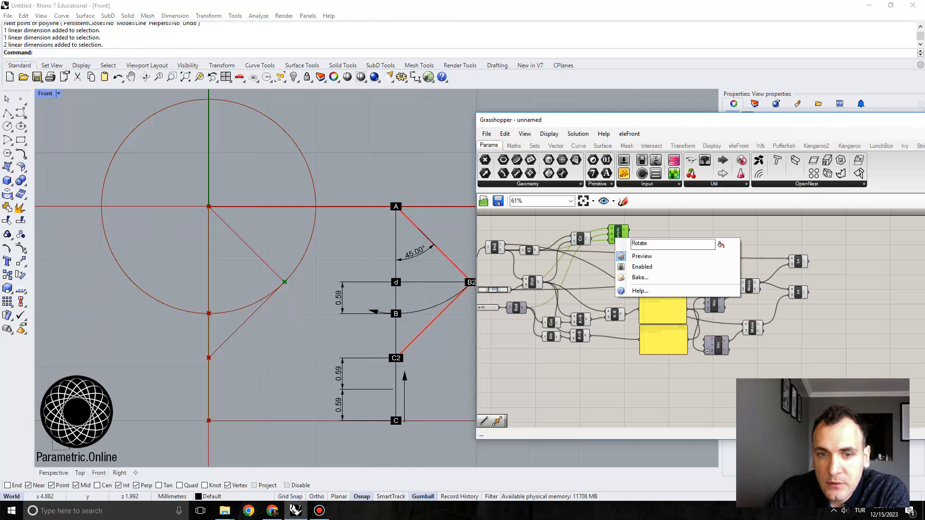
click(595, 272)
Test the folding mechanism by setting the Degrees slider to 0 and back up to 52
right_drag(595, 273, 688, 278)
scroll(574, 310, up, 5)
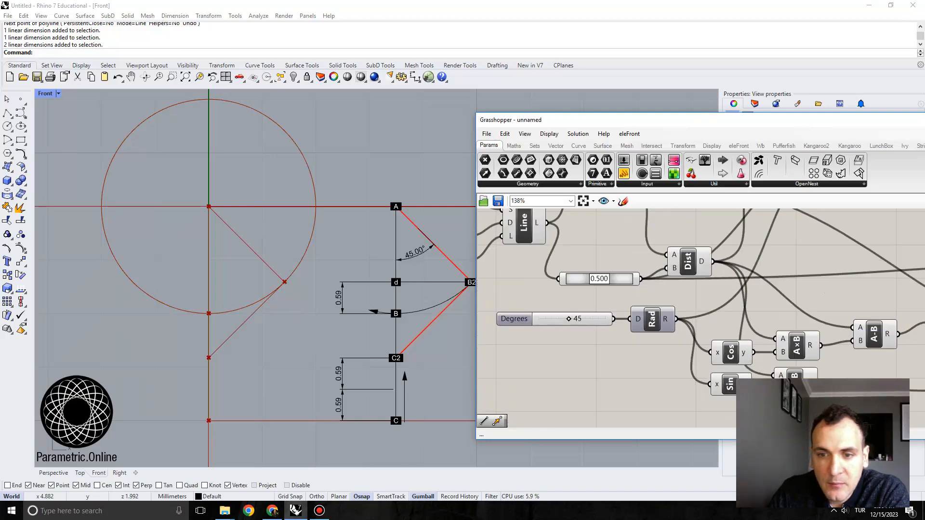
drag(570, 318, 534, 318)
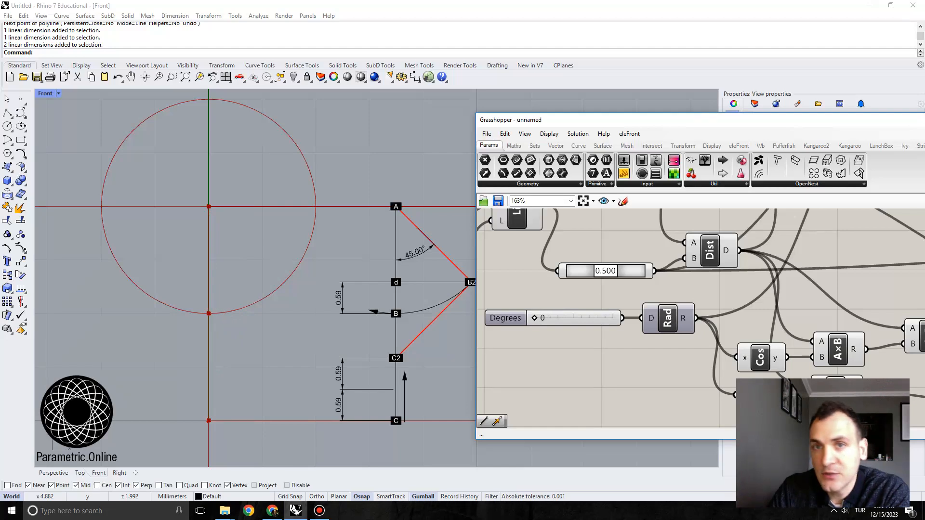
drag(534, 318, 575, 318)
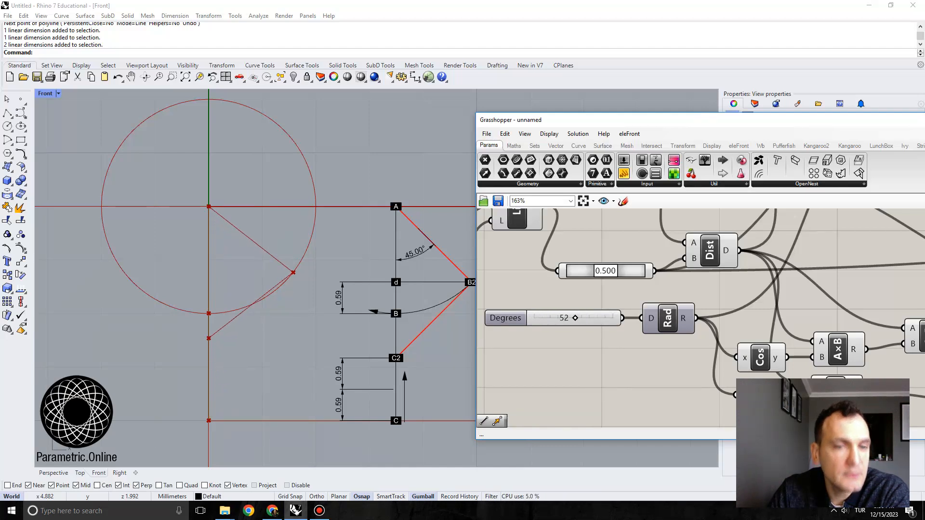
scroll(403, 238, down, 2)
right_drag(404, 238, 329, 251)
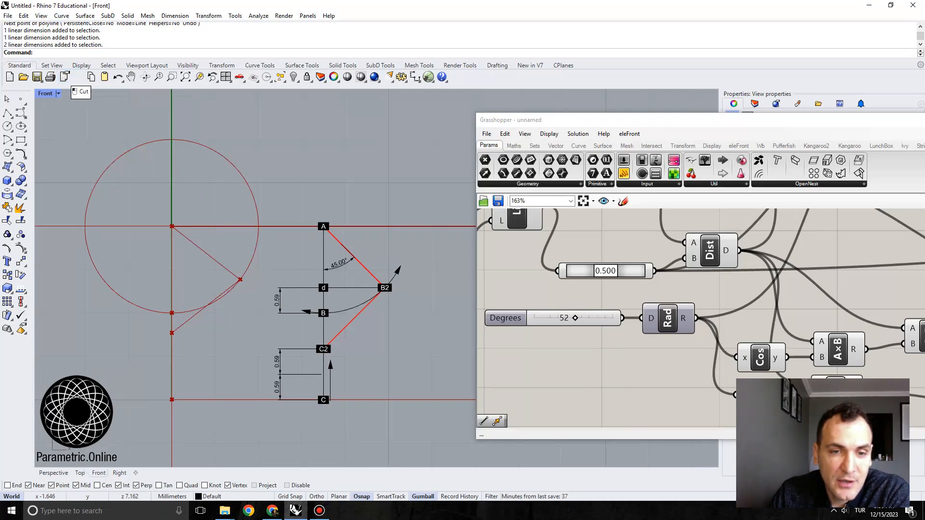
mouse_move(198, 227)
right_down()
mouse_move(215, 233)
mouse_move(201, 227)
right_up()
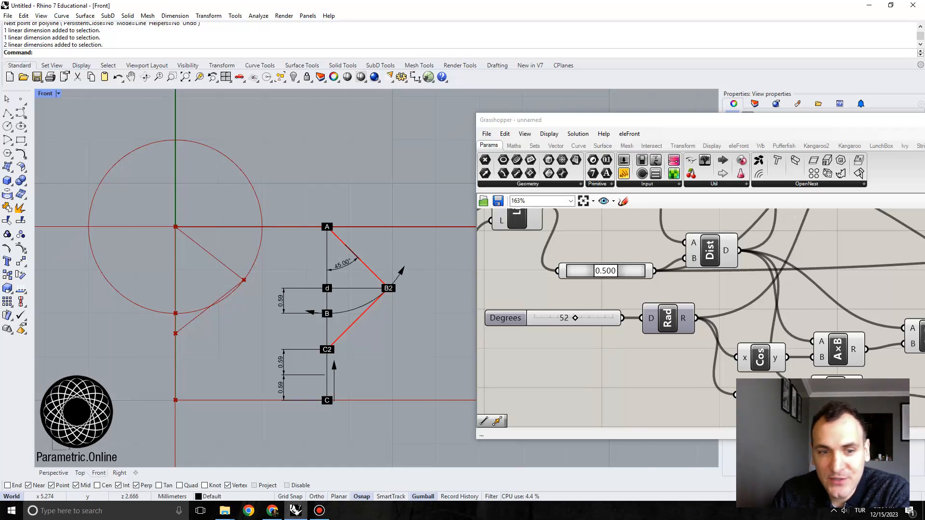
scroll(281, 309, up, 1)
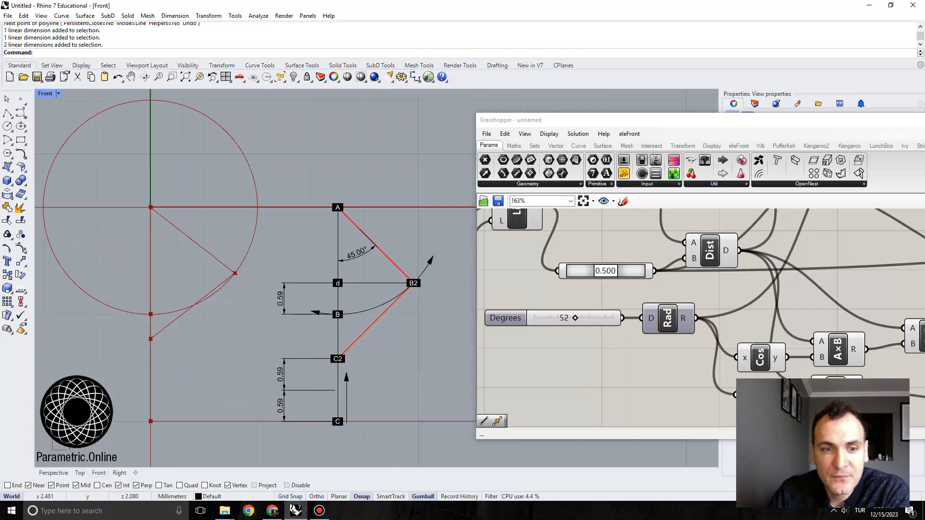